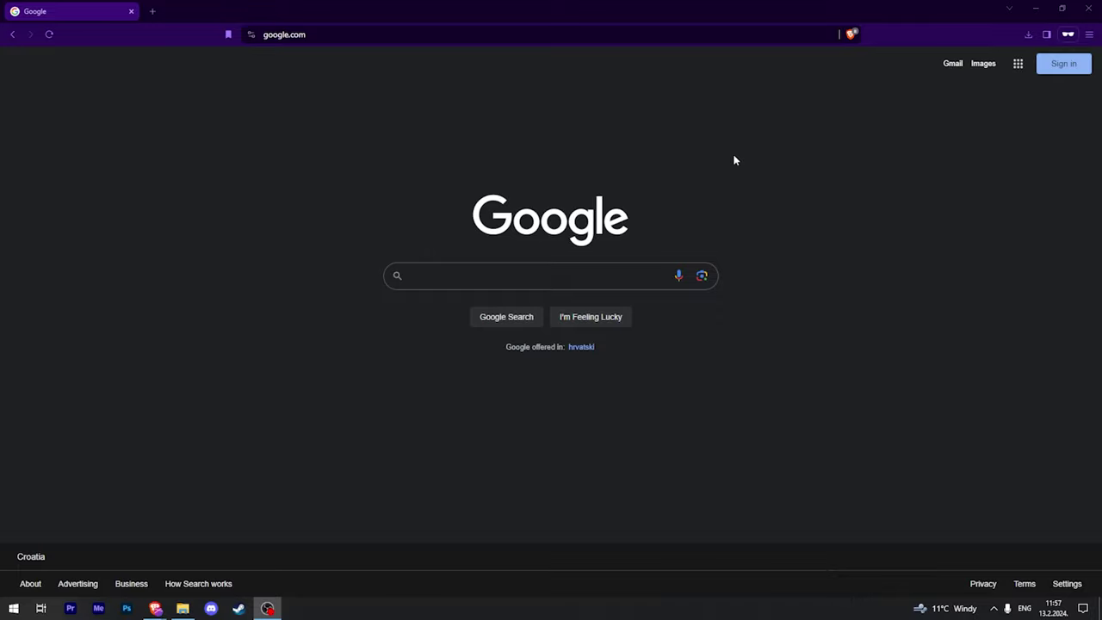
Step: Bring Brave forward and launch Logitech G HUB from the hidden tray icons
click(734, 168)
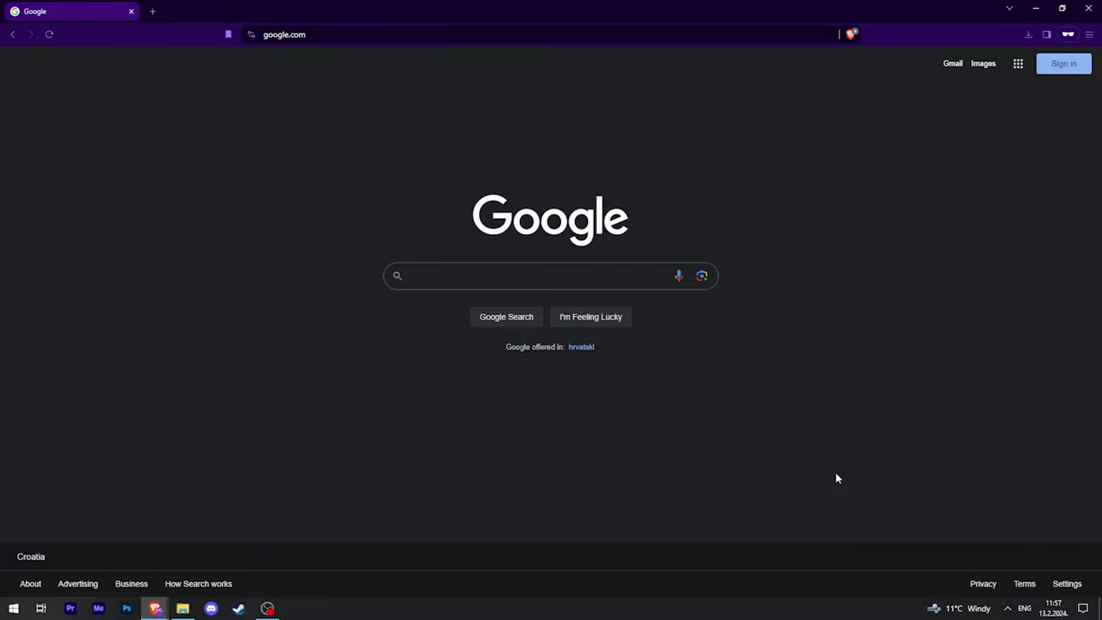
click(1007, 608)
click(987, 539)
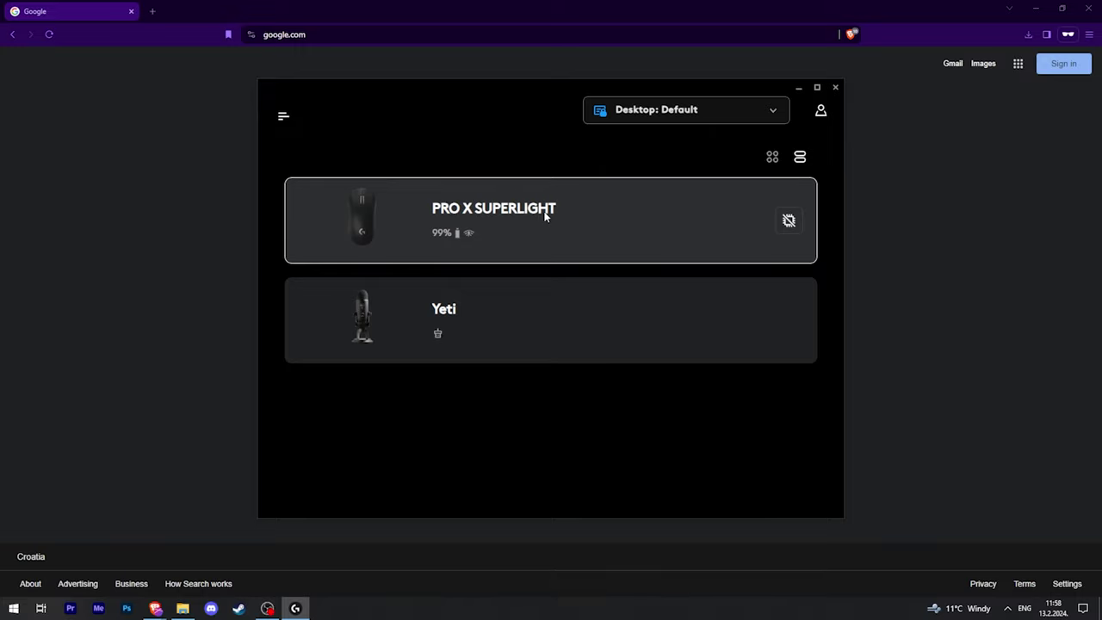
Step: Nudge the PRO X SUPERLIGHT's 800 DPI step toward 850, restore it, and select 400
click(508, 217)
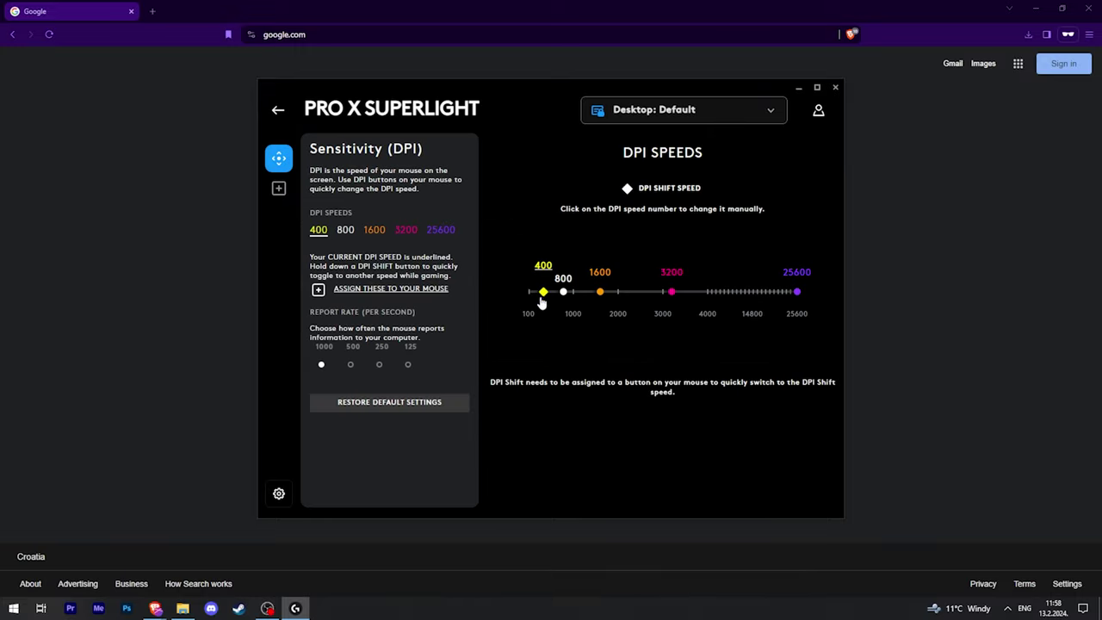
drag(564, 293, 563, 293)
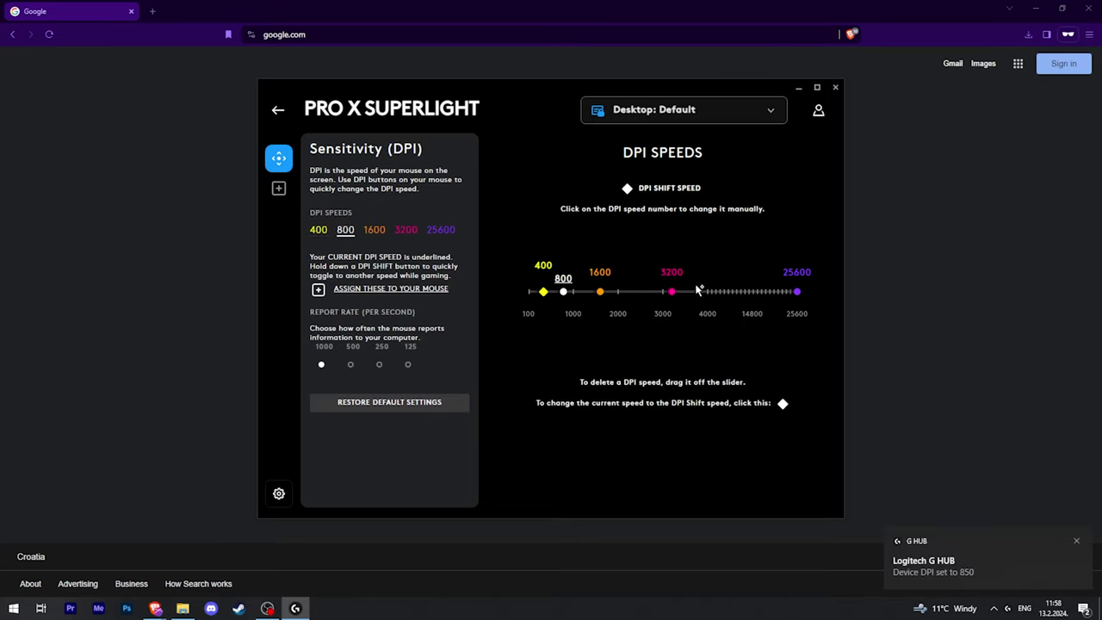
click(543, 292)
click(835, 87)
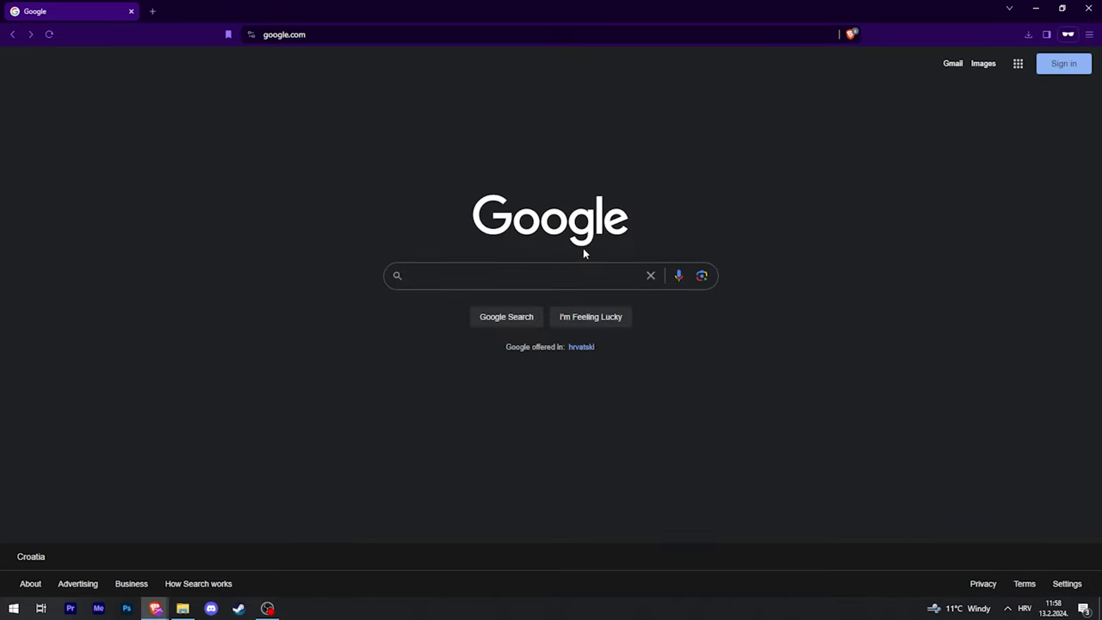
text(ra)
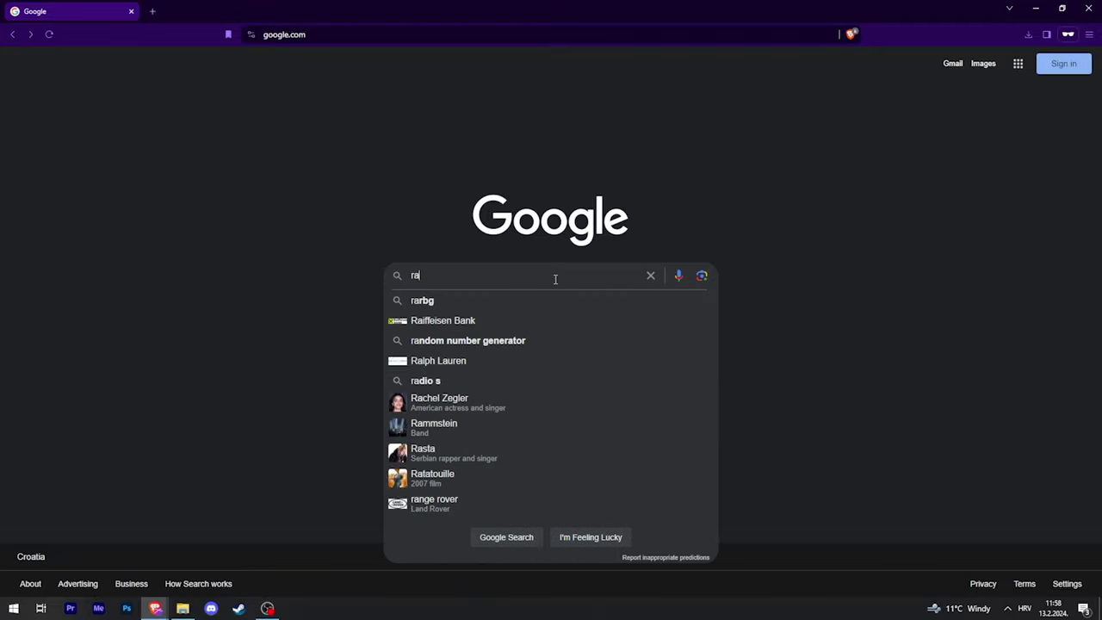
text(zer synapse)
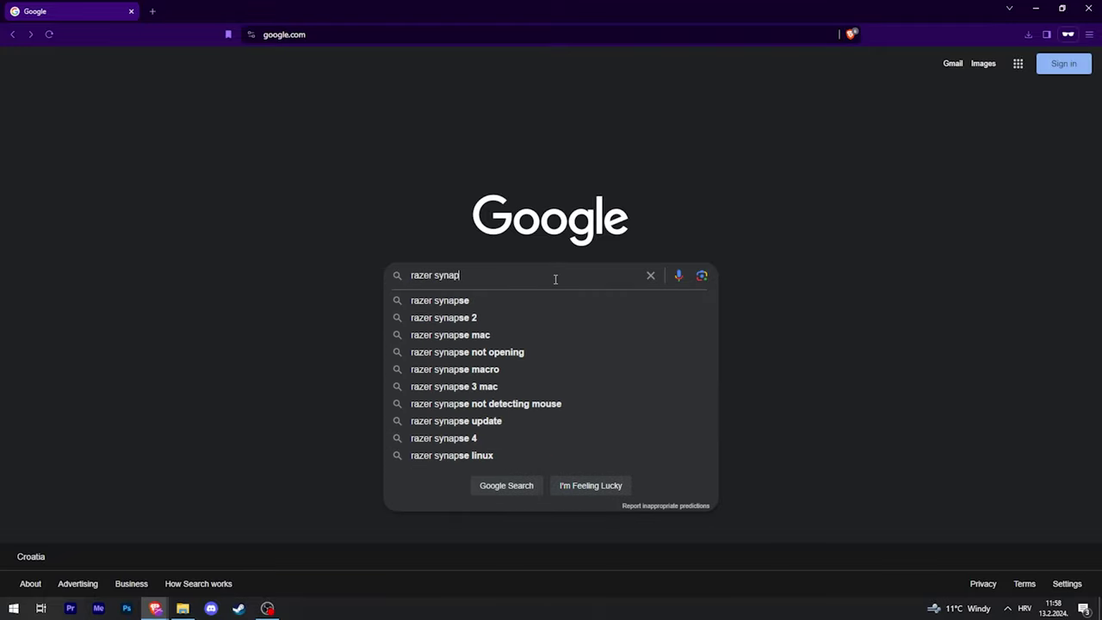
click(513, 302)
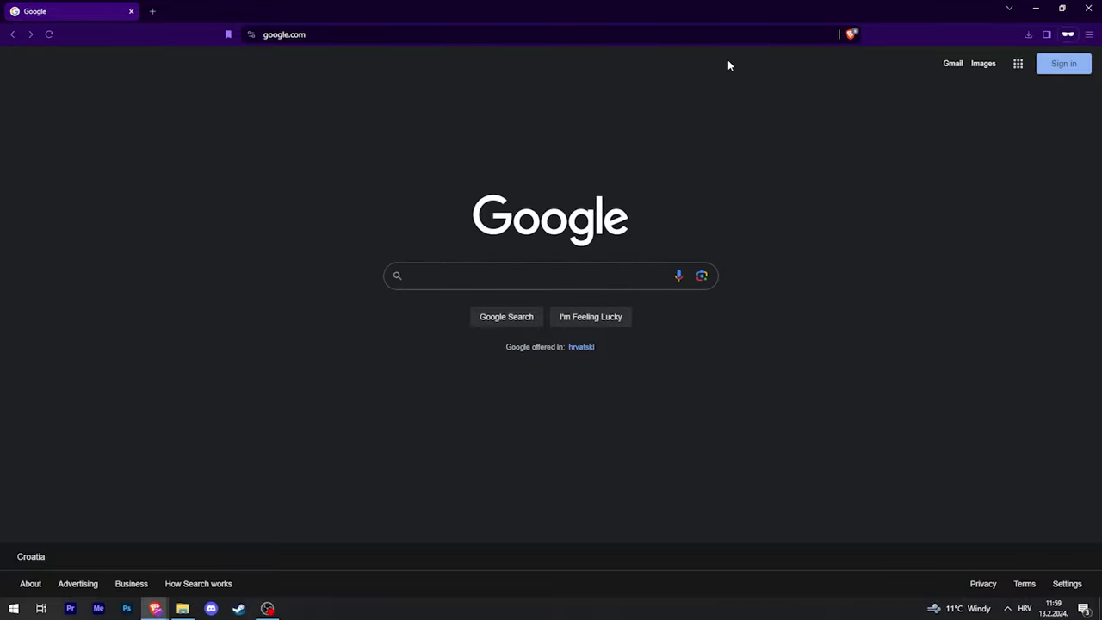
Step: Search 'mouse' and open the Pointer Options page of Mouse Properties
key(super)
text(mouse)
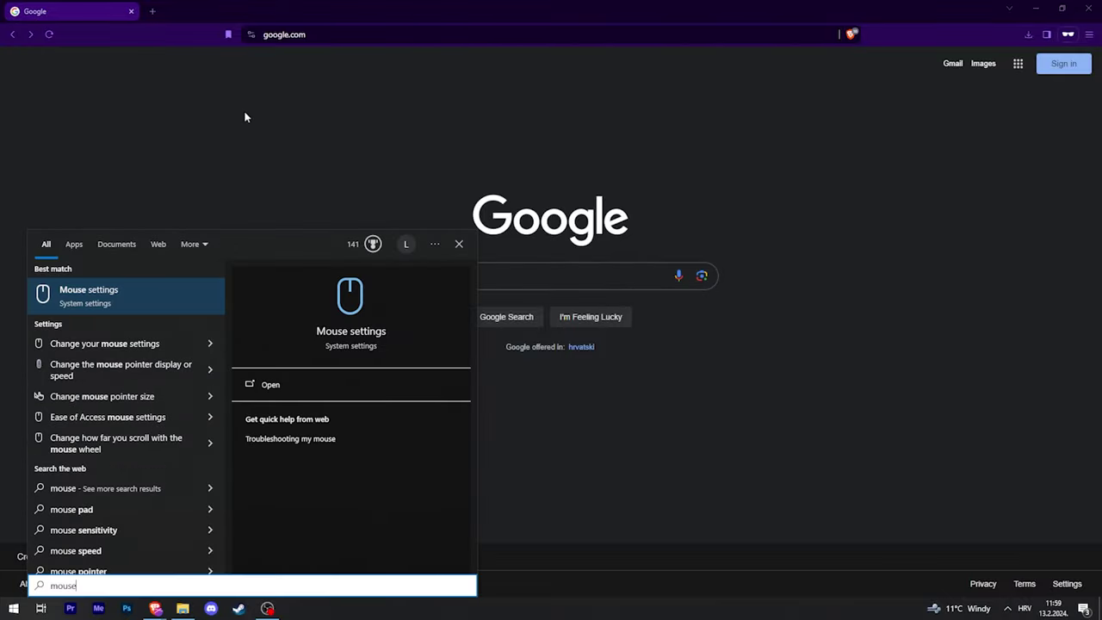
click(147, 291)
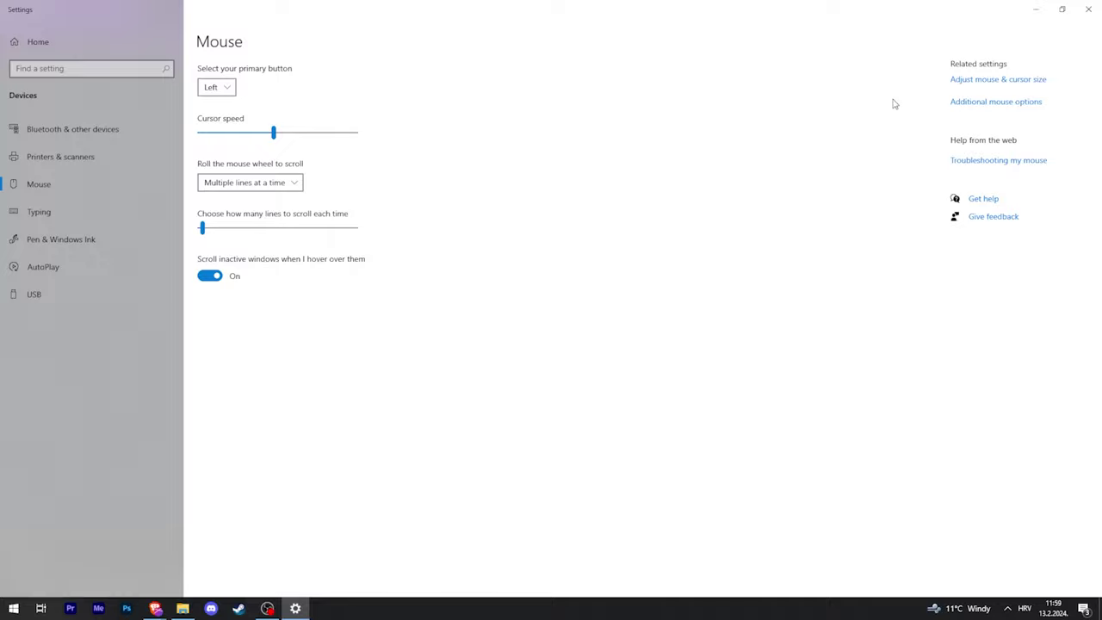
click(988, 113)
click(105, 44)
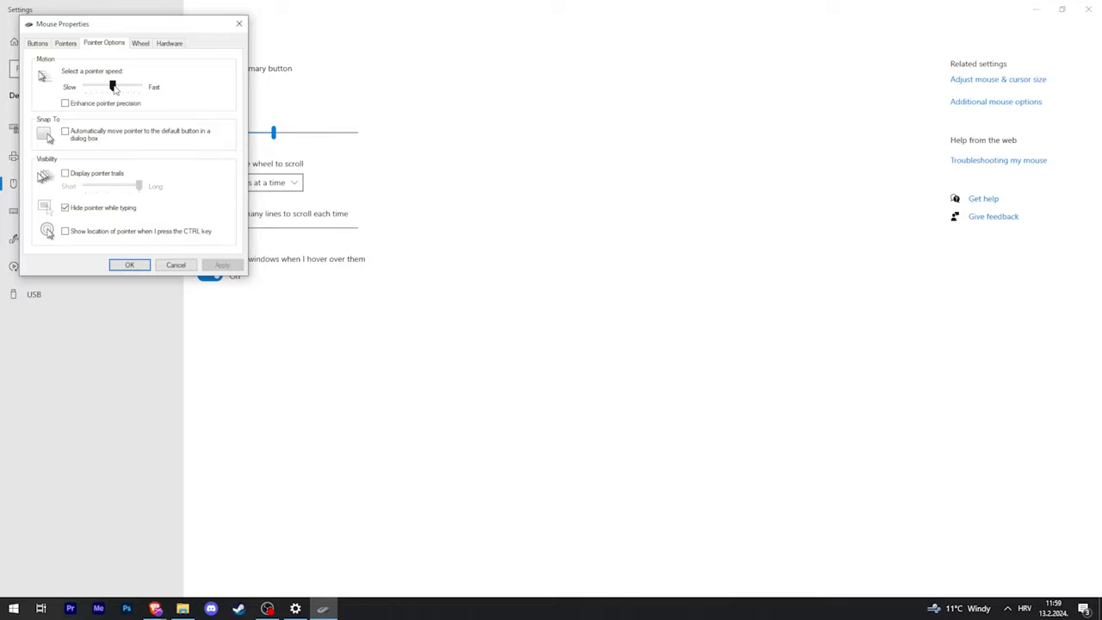
Step: Set the pointer speed back to the middle value and apply it
drag(114, 87, 139, 87)
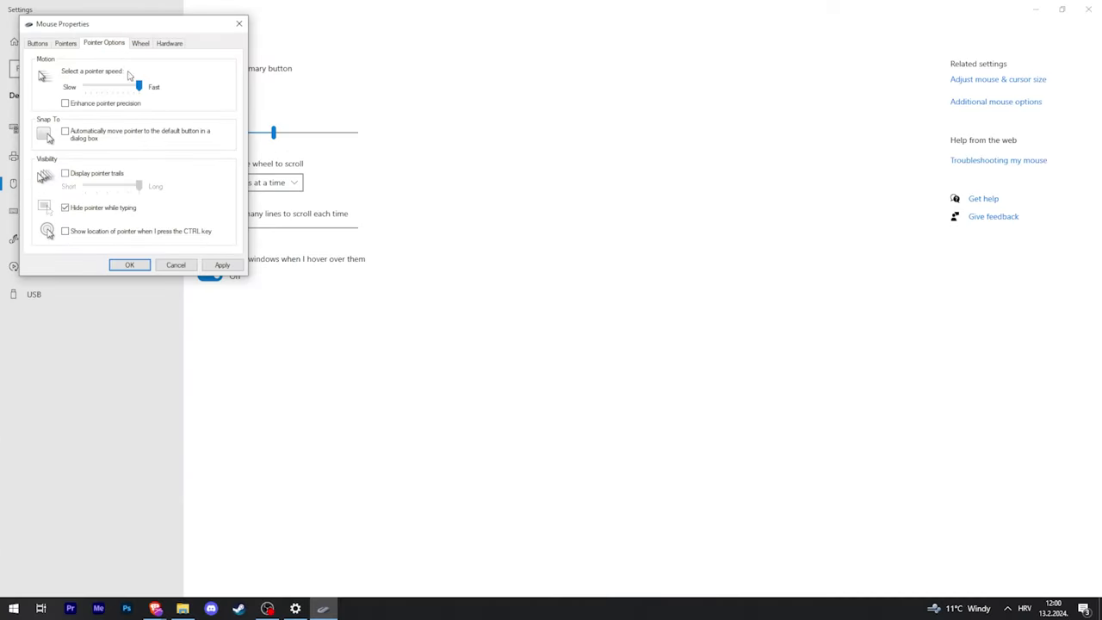
drag(350, 76, 285, 76)
click(222, 265)
click(130, 265)
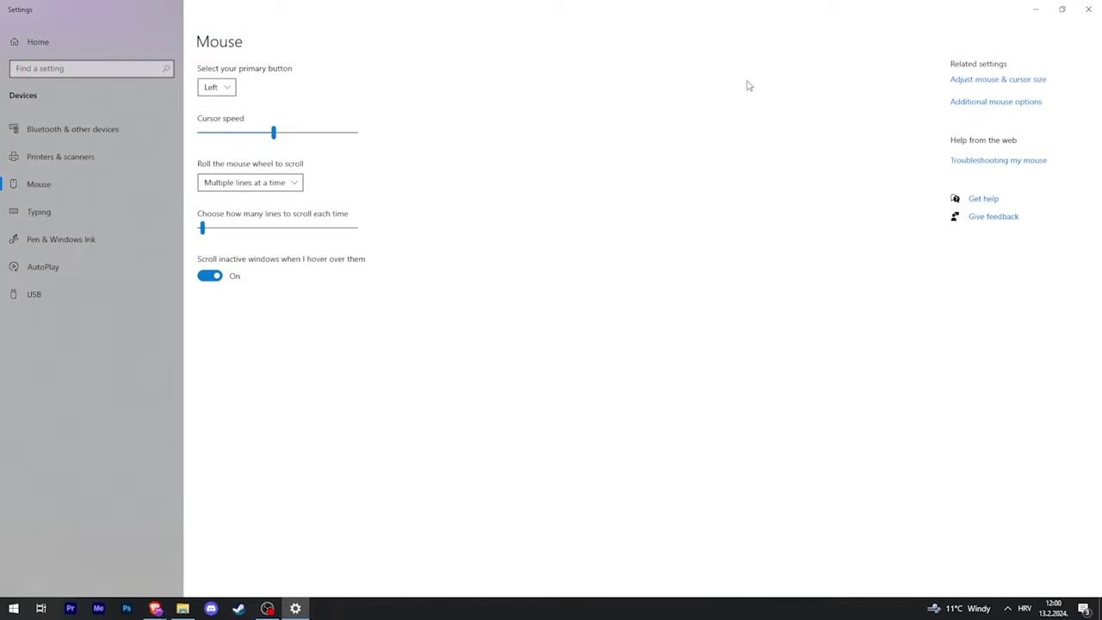
Step: Close Settings, search Google for 'dpi analyzer', and open the mouse-sensitivity.com DPI Analyzer
click(1088, 7)
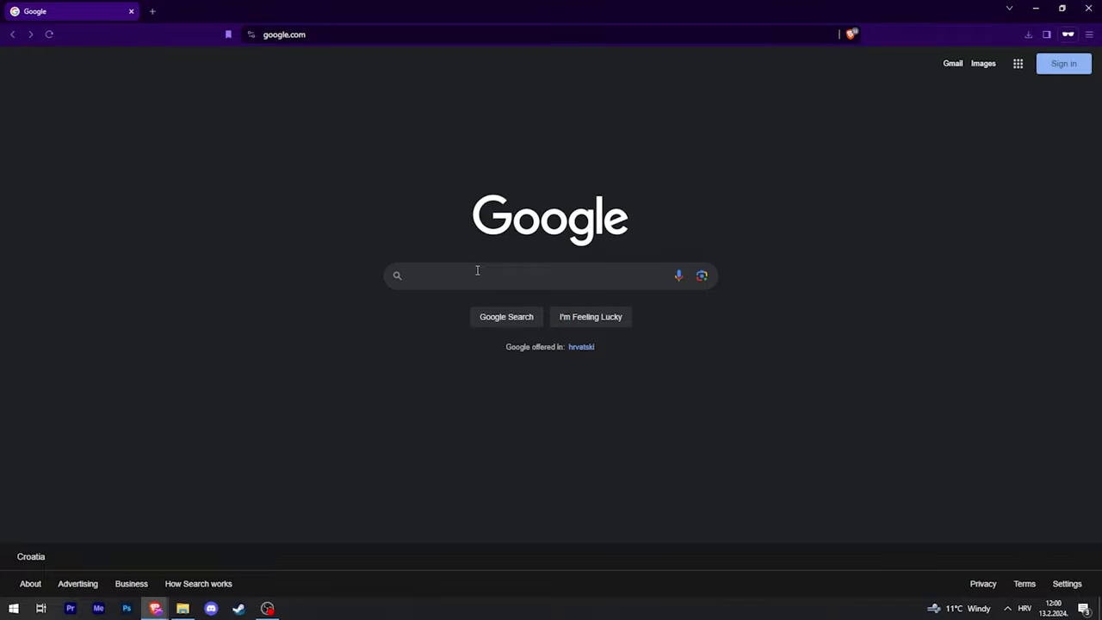
text(mouse)
key(ctrl+a)
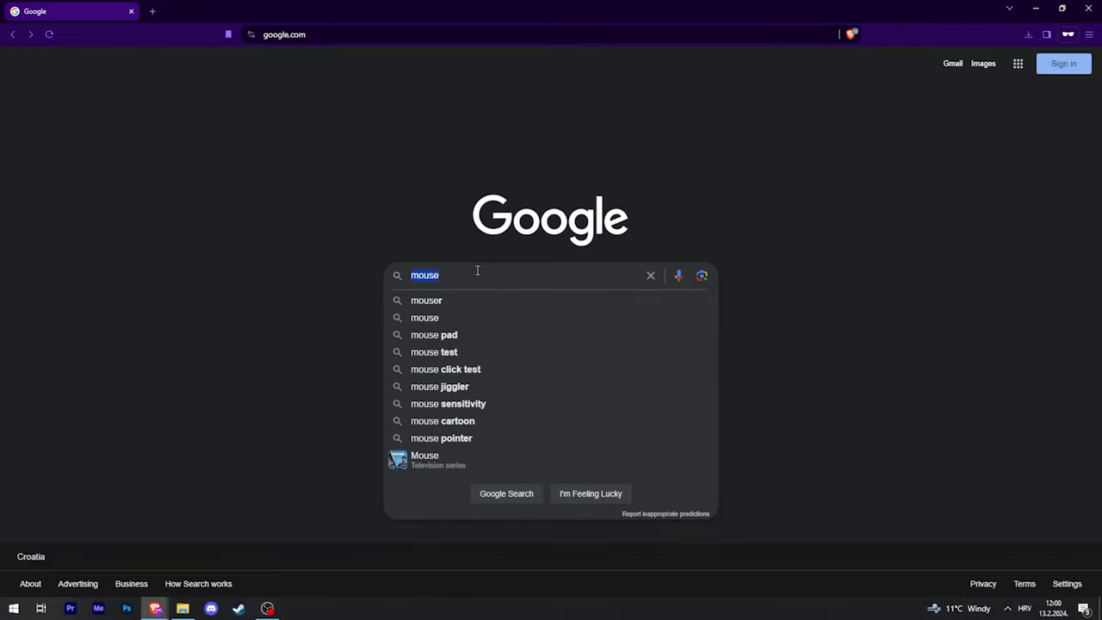
key(BackSpace)
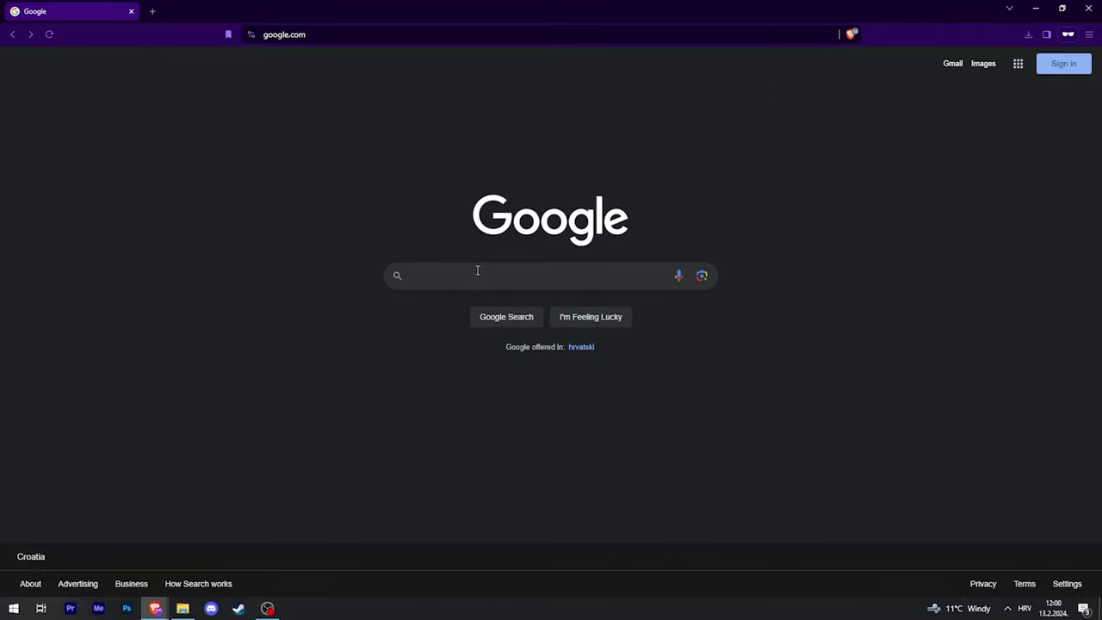
text(dpi anal)
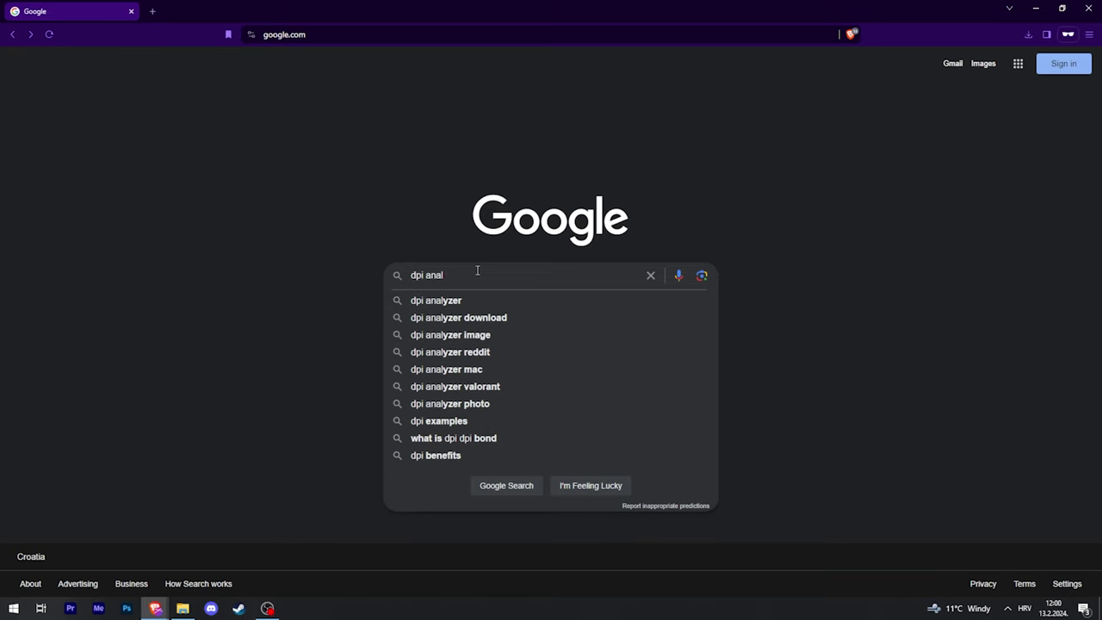
text(yzer)
key(Return)
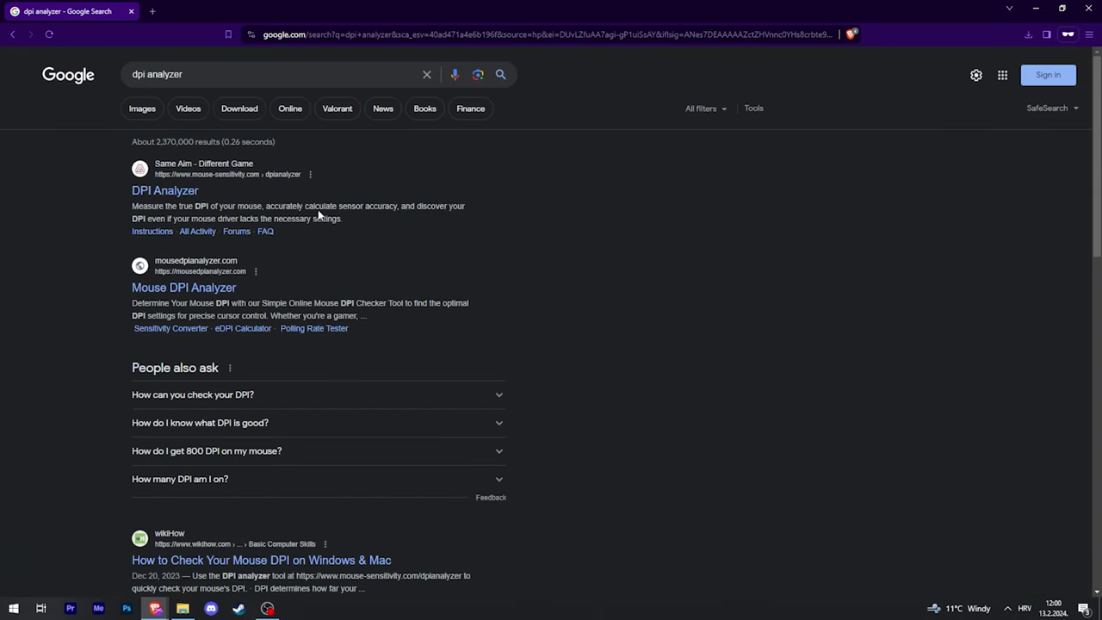
click(166, 191)
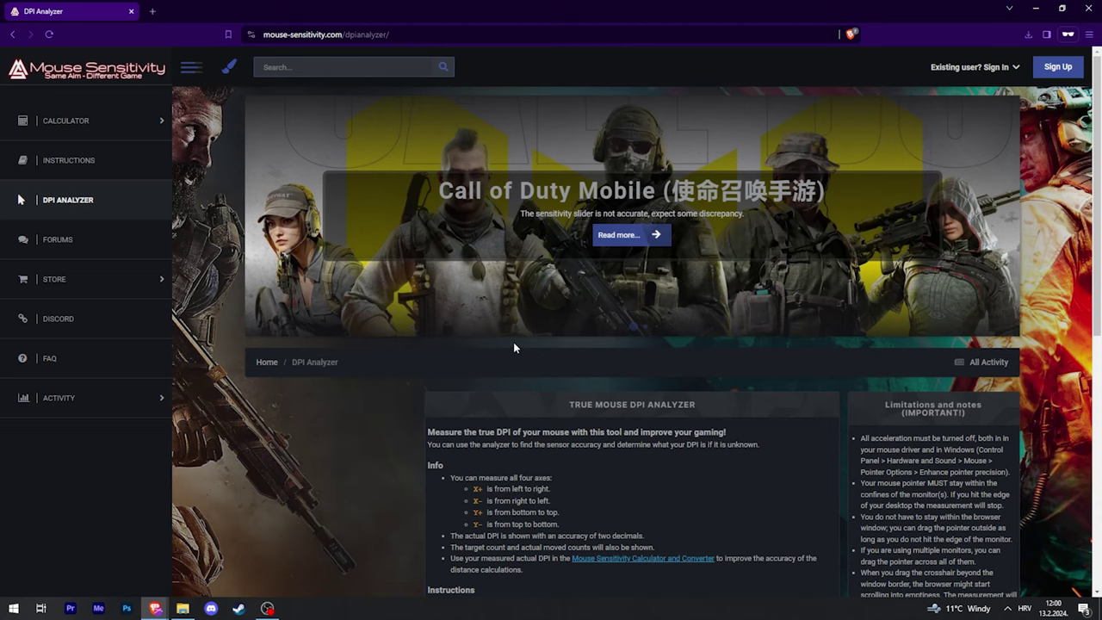
Step: Set the DPI Analyzer units to Centimeters and the target distance to 10
scroll(516, 343, down, 6)
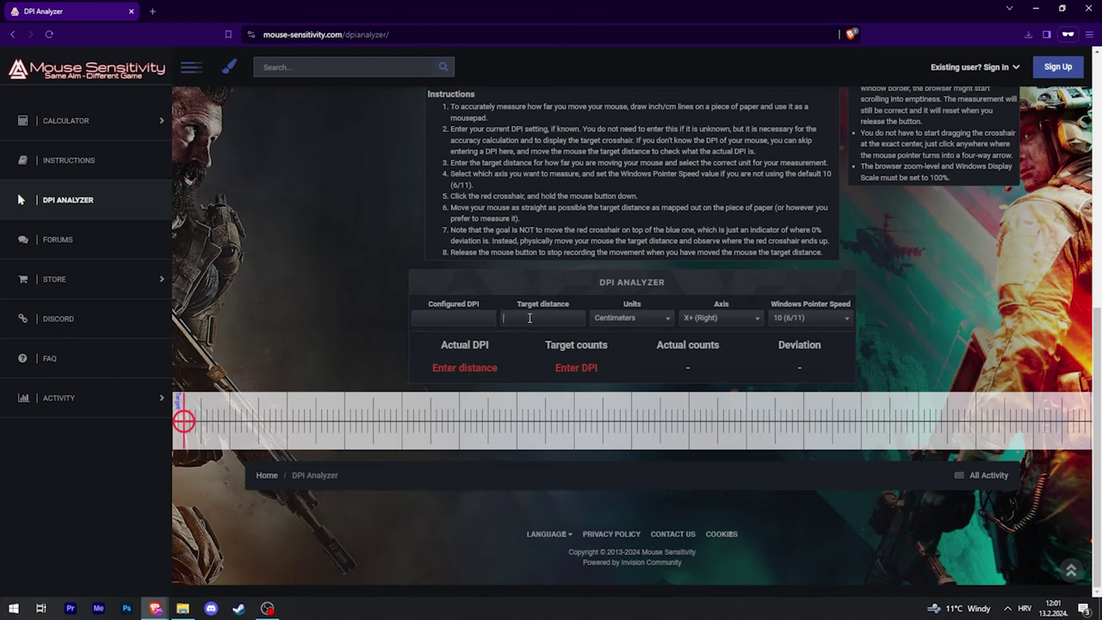
click(625, 320)
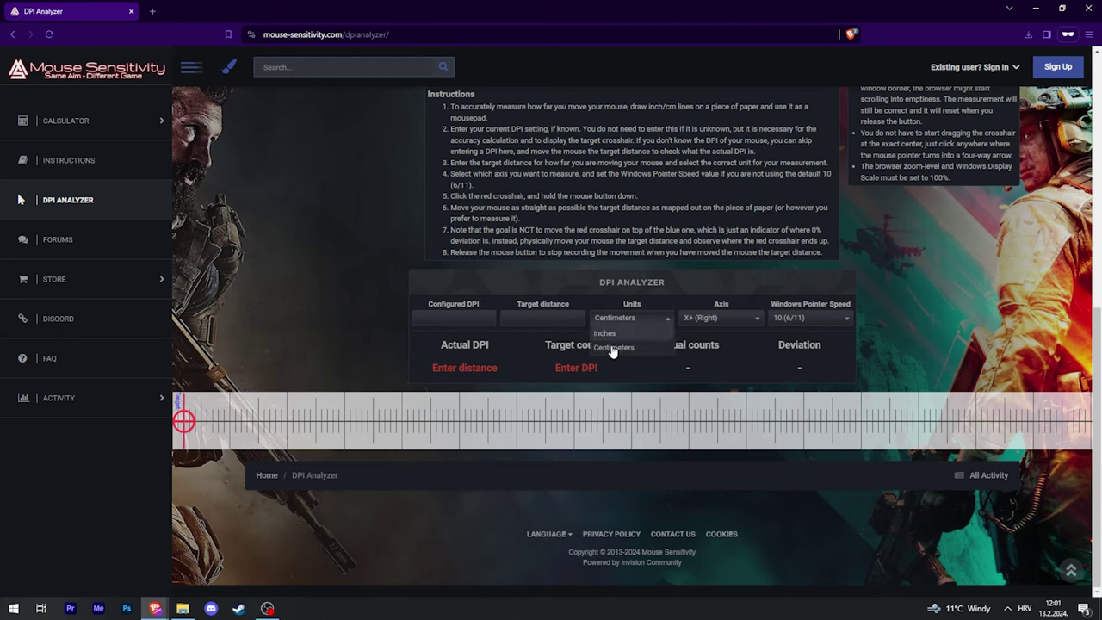
click(612, 348)
click(554, 317)
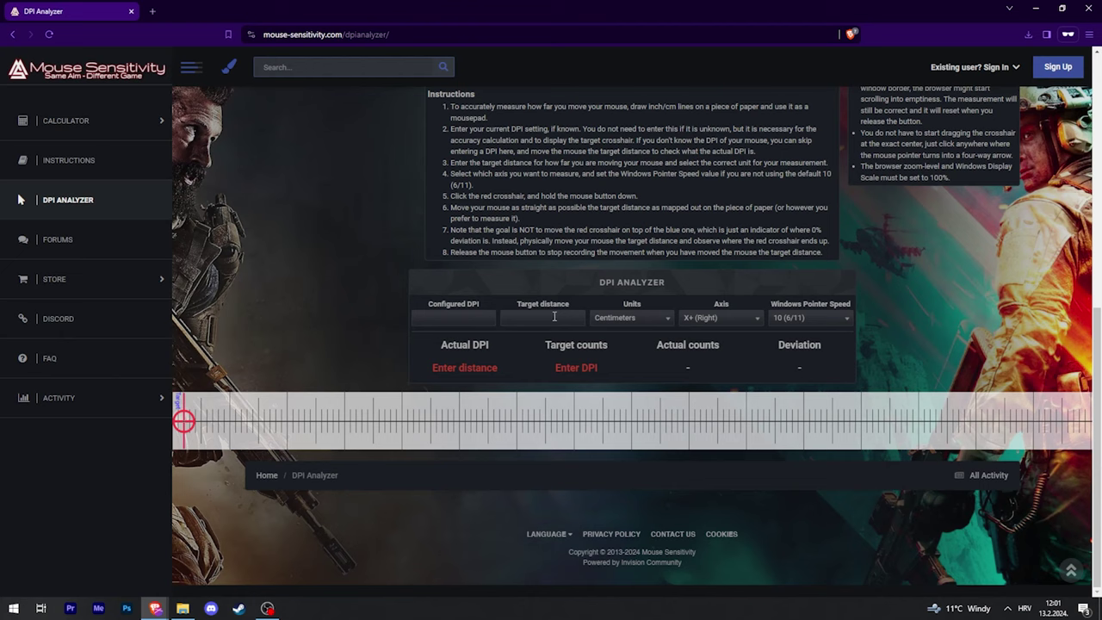
text(10)
Step: Sweep the crosshair 10 cm along the ruler, reading 401.07 DPI from 1579 counts
mouse_move(184, 420)
mouse_down()
mouse_move(1059, 420)
mouse_move(1089, 461)
mouse_up()
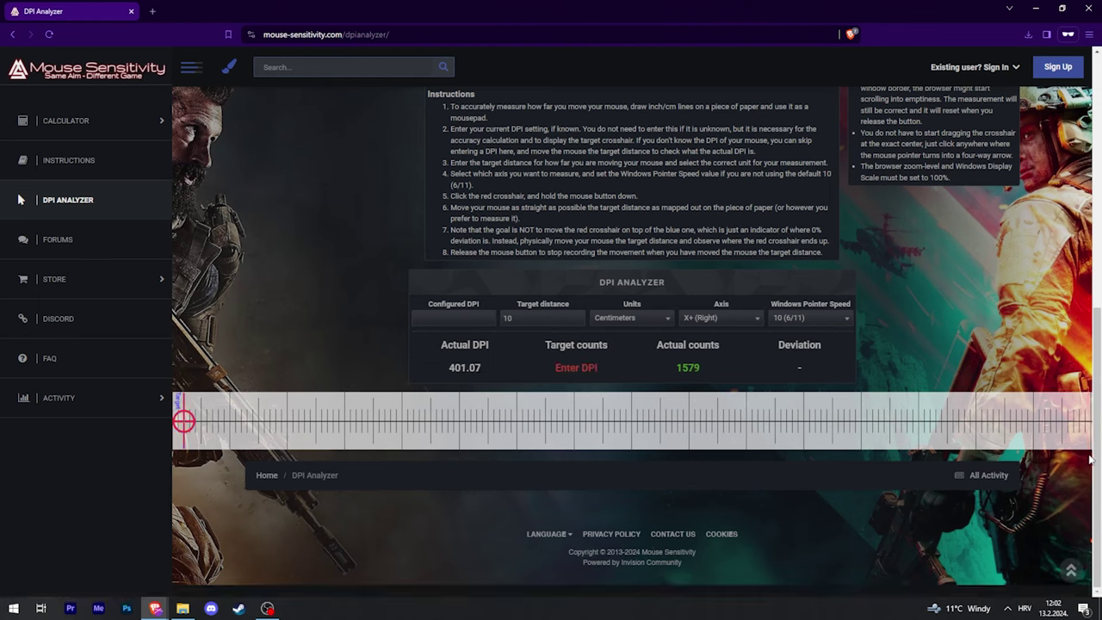
double_click(465, 367)
click(451, 375)
double_click(449, 372)
click(470, 371)
Step: Repeatedly highlight the 401.07 Actual DPI reading
drag(431, 358, 504, 365)
click(500, 365)
drag(441, 365, 504, 363)
click(503, 363)
drag(442, 367, 487, 364)
click(490, 363)
Step: Open a new private tab and go to google.com
click(405, 35)
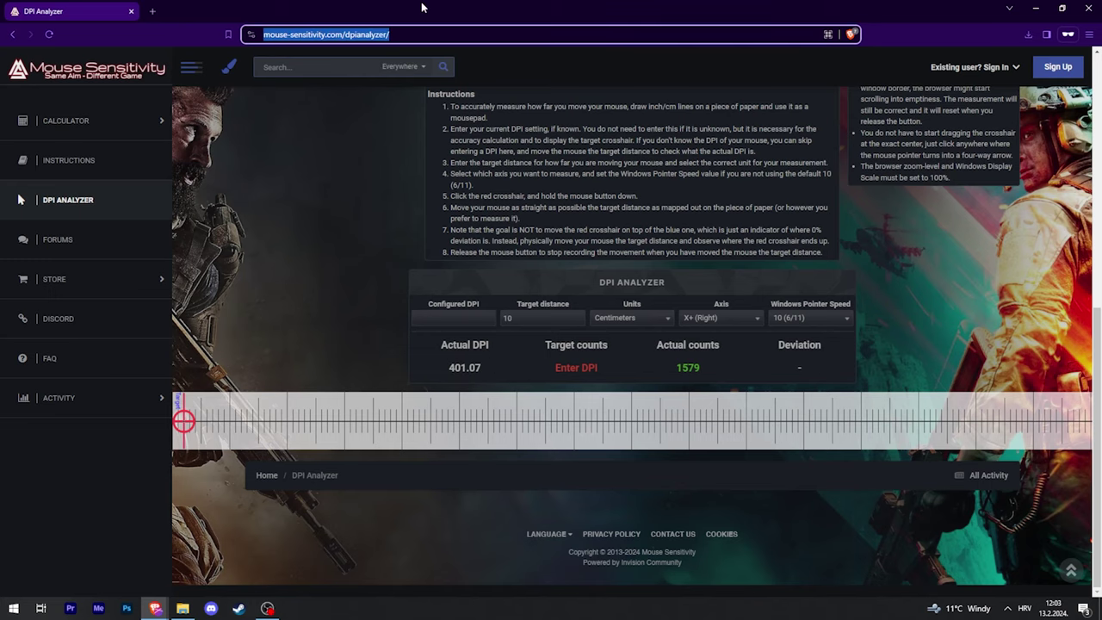
key(ctrl+t)
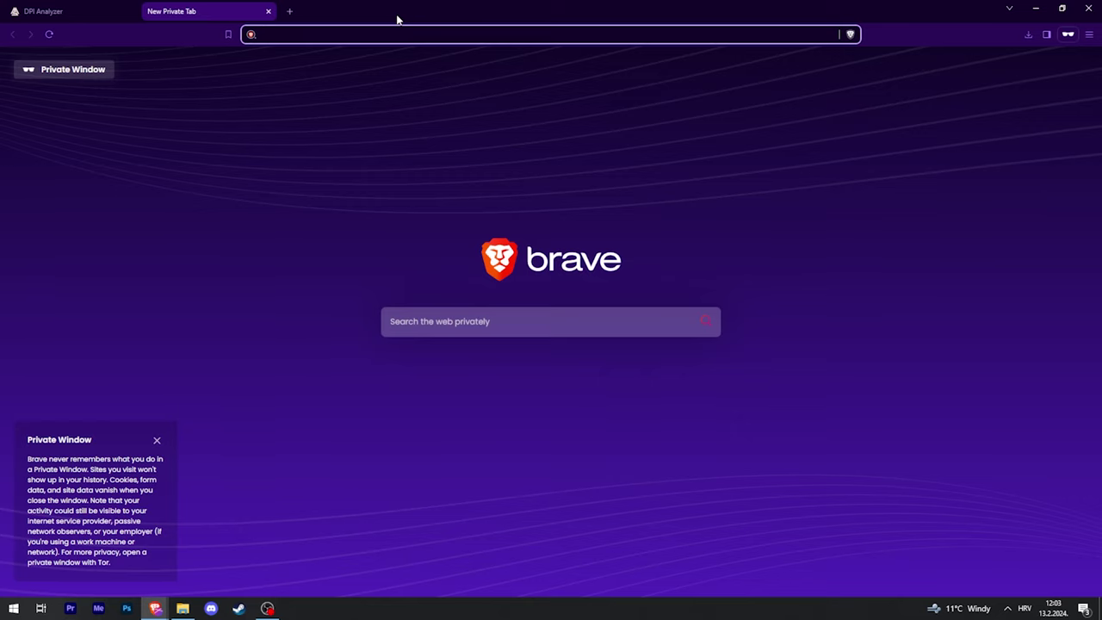
text(google)
key(Return)
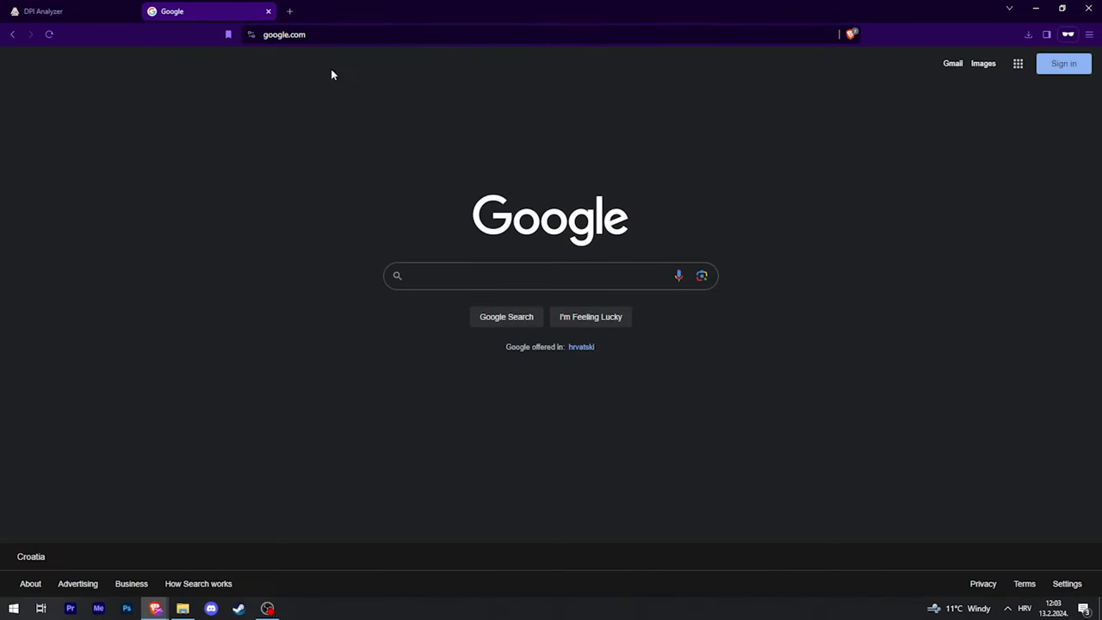
Step: Search 'raw accel' and open the Raw Accel Guide.md on GitHub
click(459, 277)
text(raw accel)
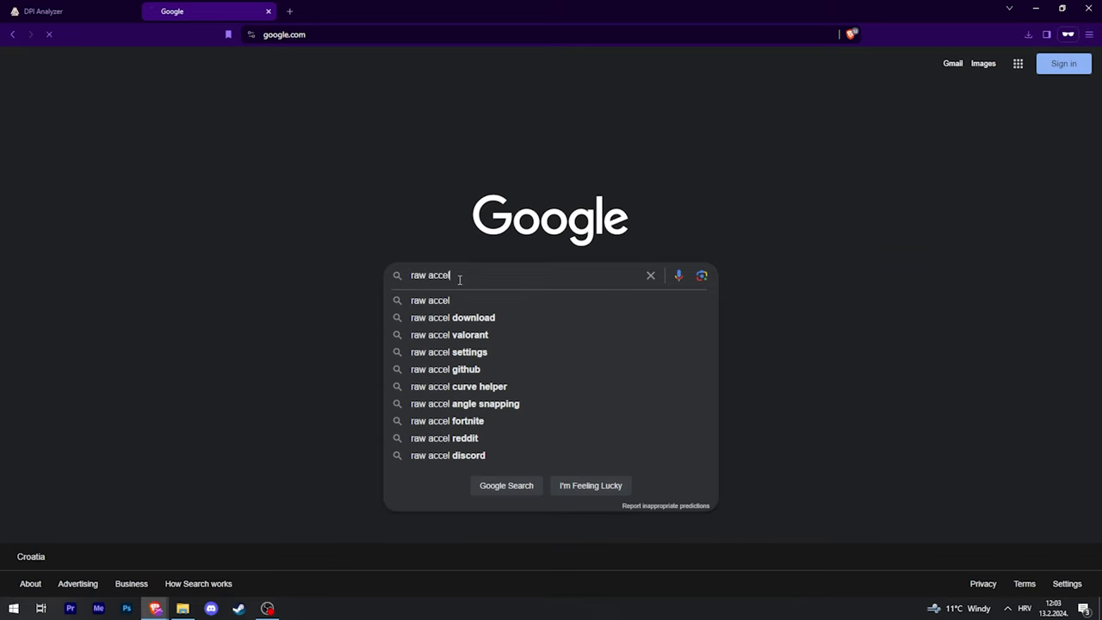
key(Return)
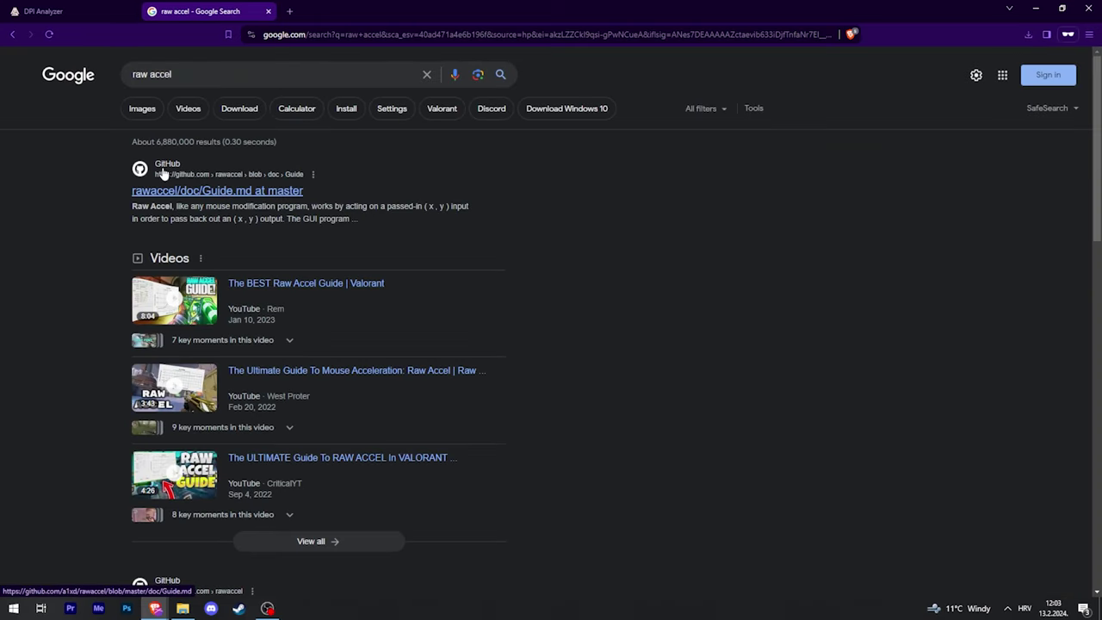
click(147, 192)
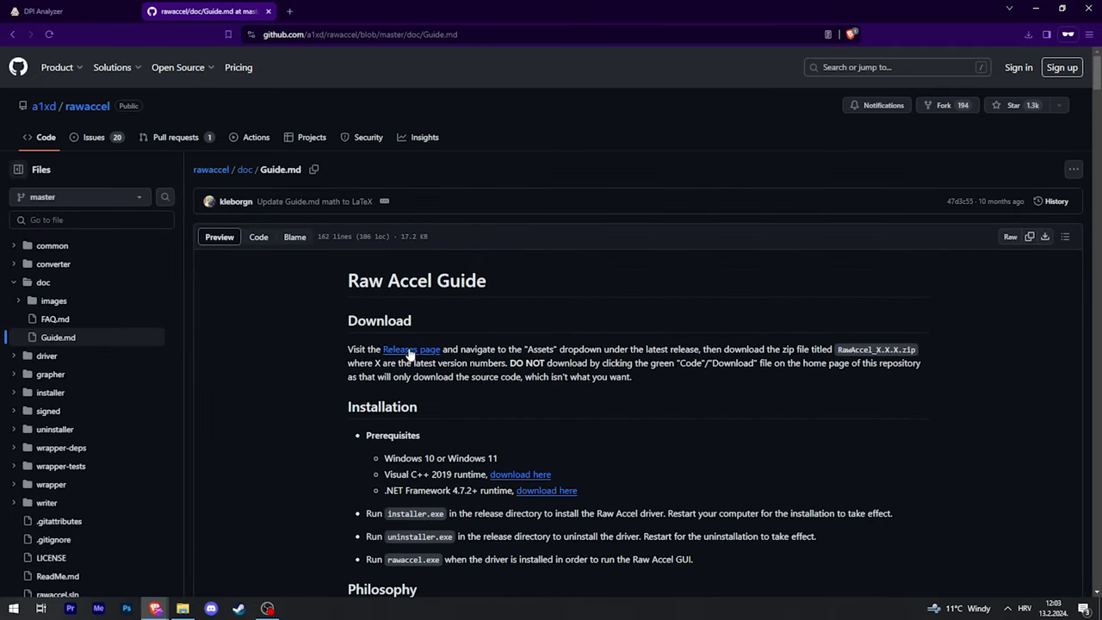
Step: Open the rawaccel releases page and read the v1.6.1 installation instructions
click(412, 353)
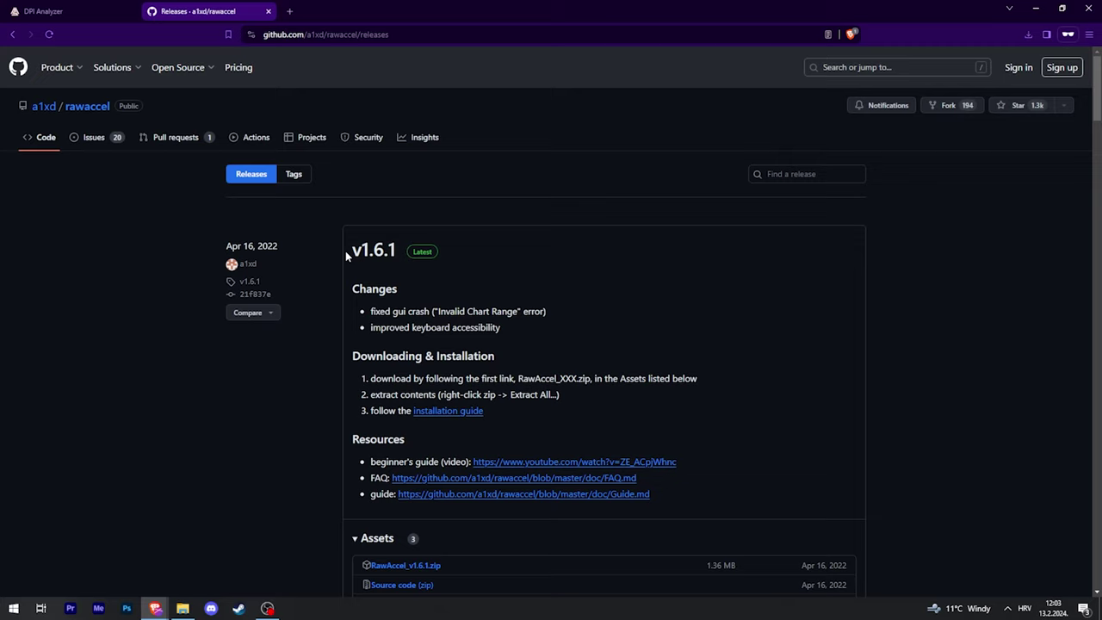
drag(345, 250, 460, 256)
click(462, 275)
drag(350, 289, 483, 411)
drag(368, 379, 699, 381)
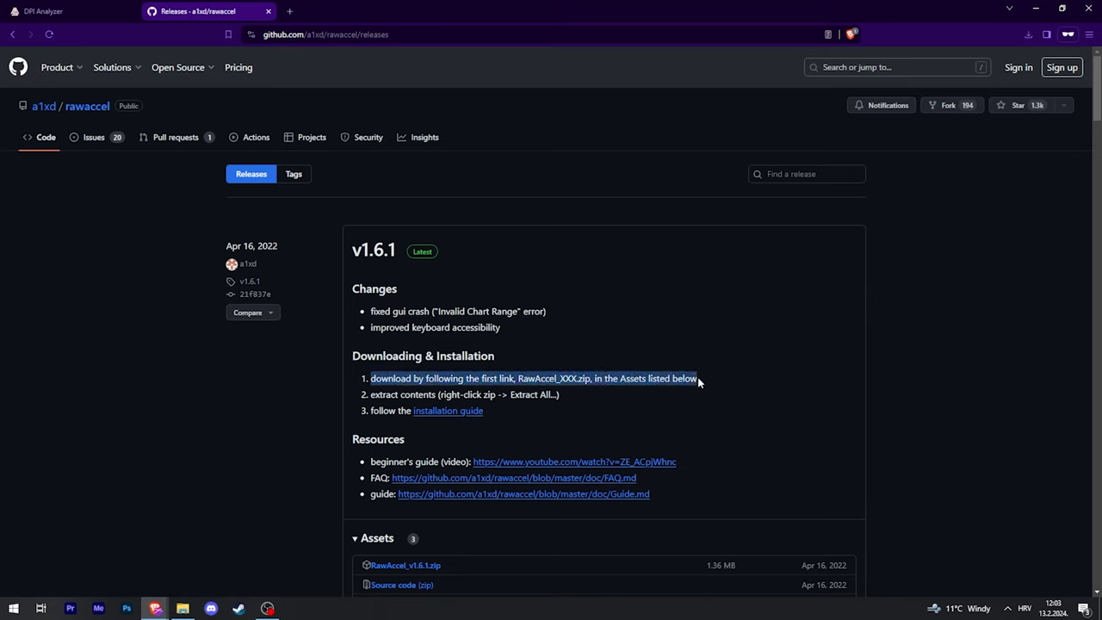
click(555, 389)
drag(368, 394, 555, 394)
click(512, 397)
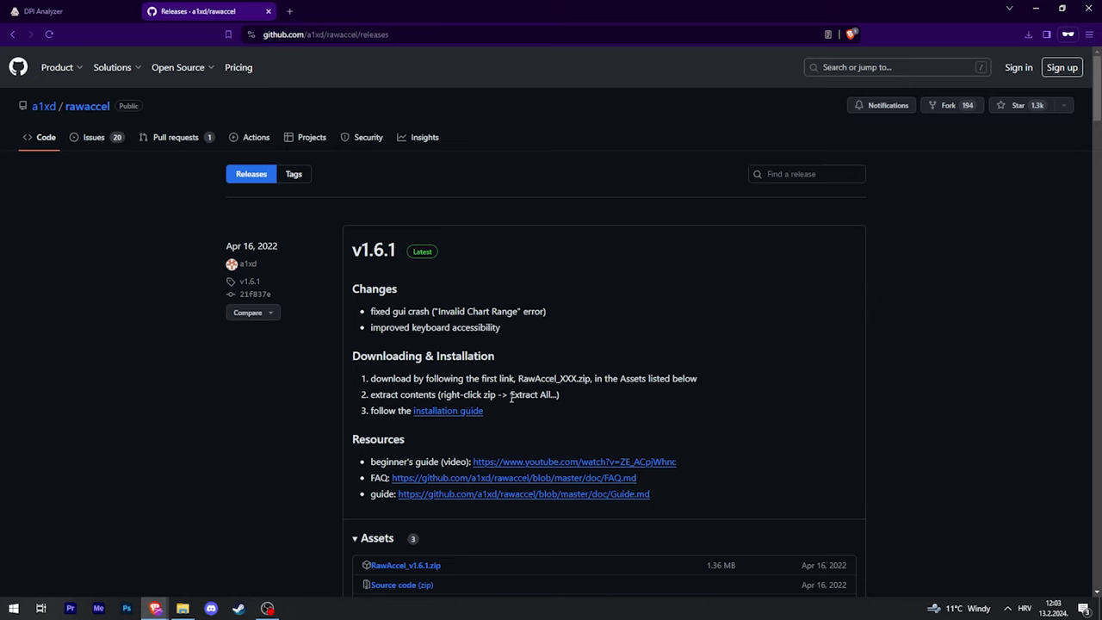
drag(368, 413, 538, 410)
click(536, 411)
scroll(539, 405, down, 2)
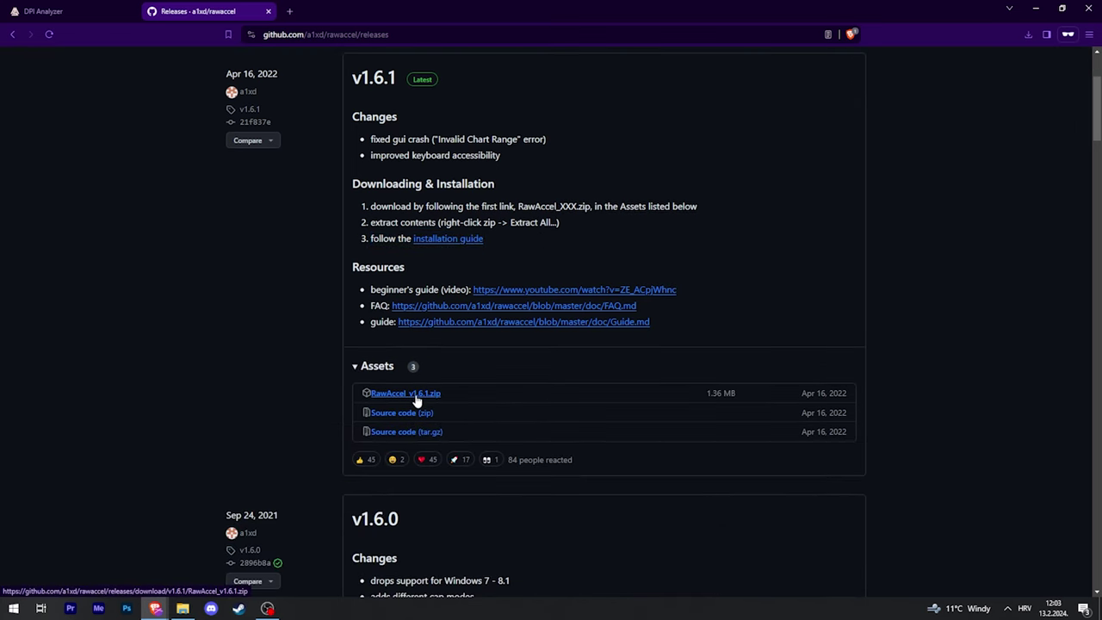
Step: Download and save RawAccel_v1.6.1.zip, then show it in its folder
click(417, 398)
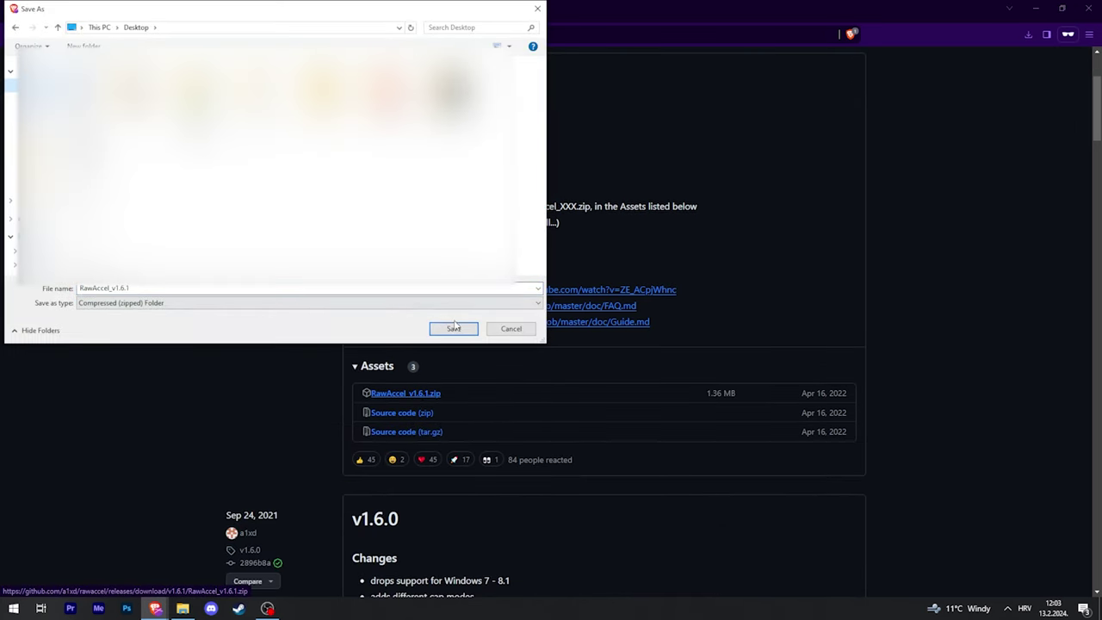
click(451, 329)
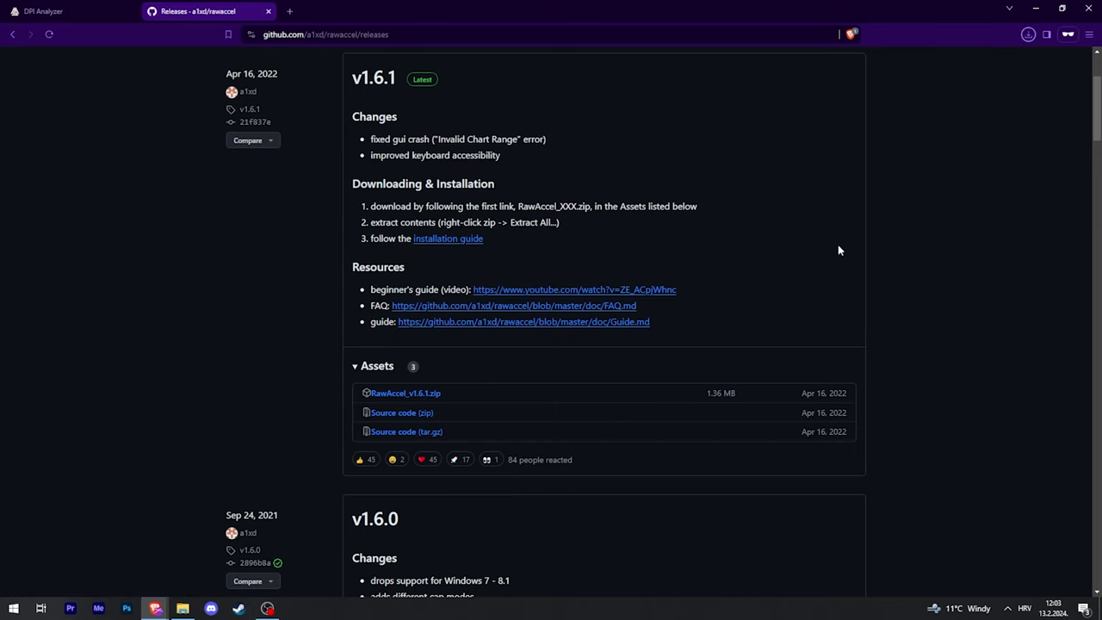
mouse_move(922, 95)
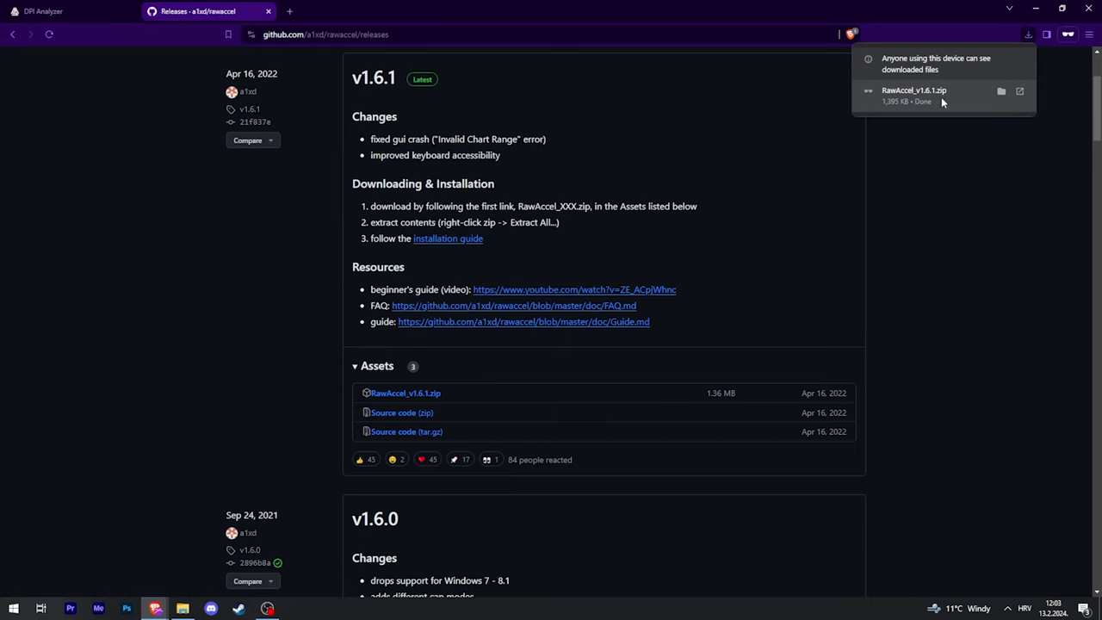
click(1001, 91)
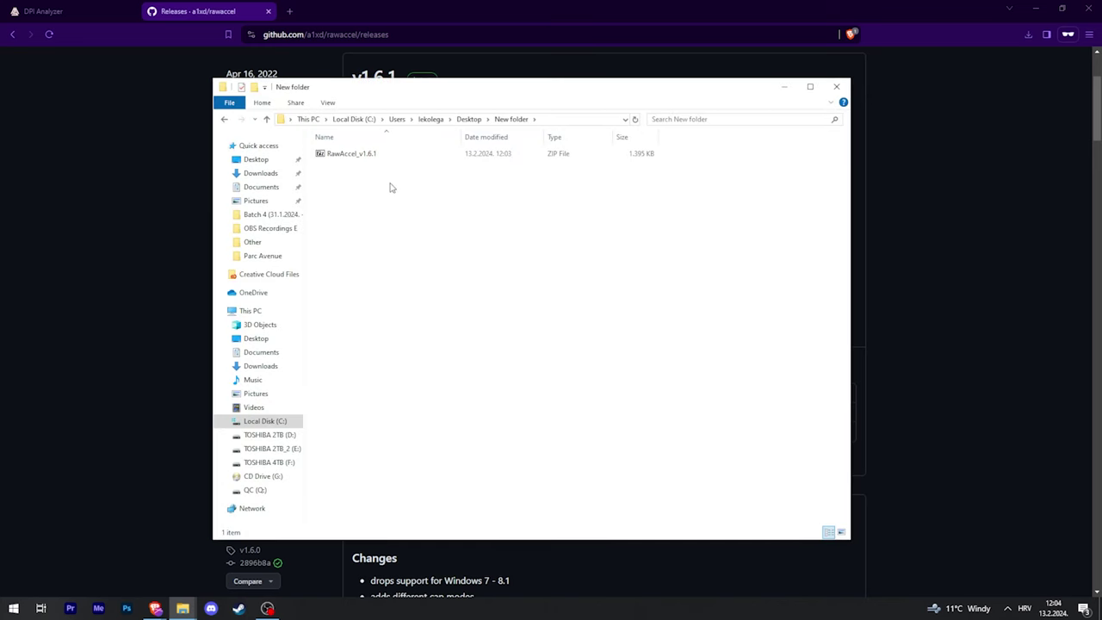
Step: Extract RawAccel_v1.6.1.zip with 7-Zip and open the extracted RawAccel subfolder
click(359, 155)
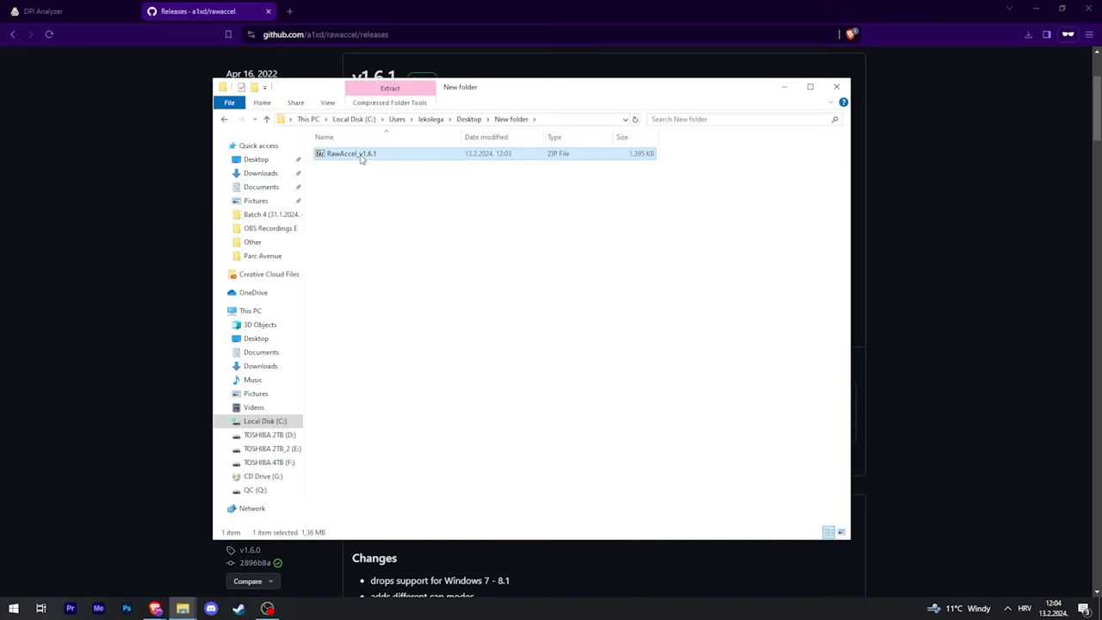
right_click(349, 159)
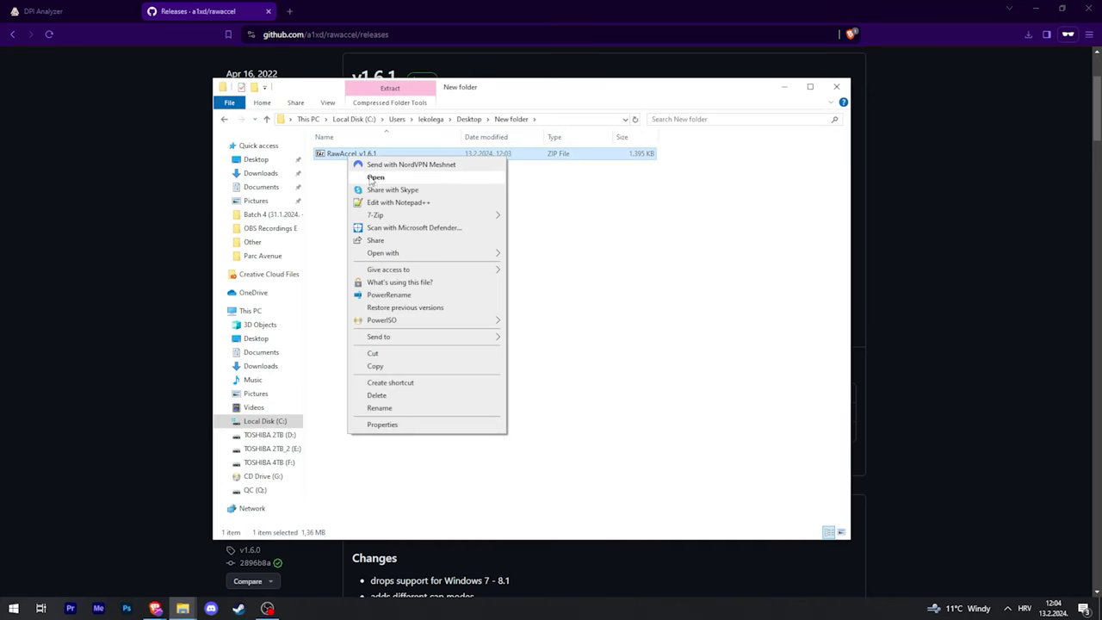
mouse_move(413, 214)
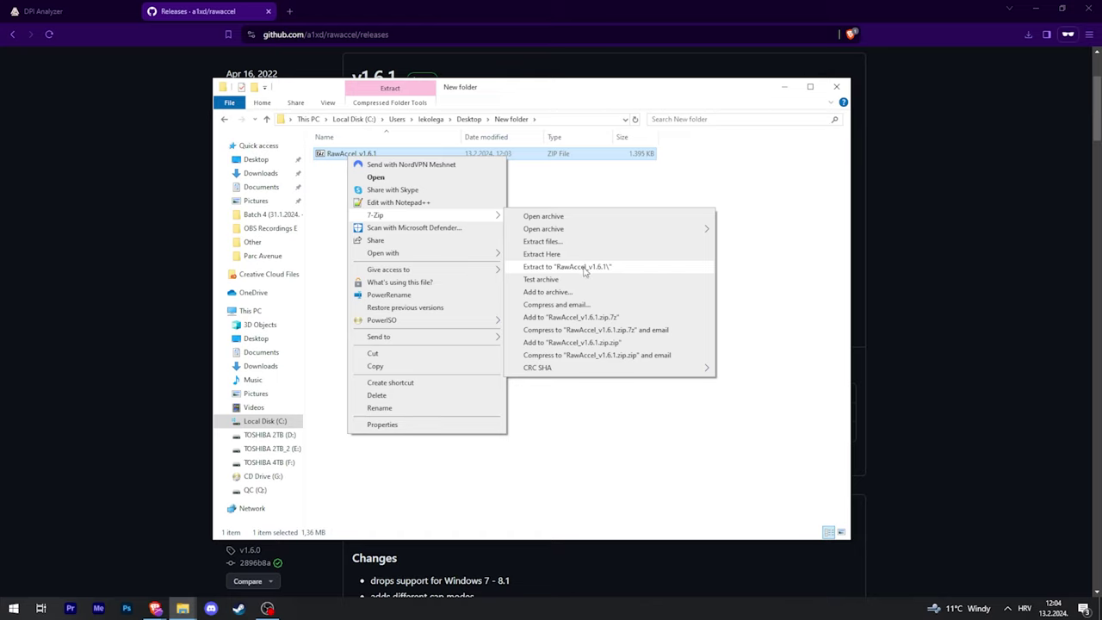
click(567, 267)
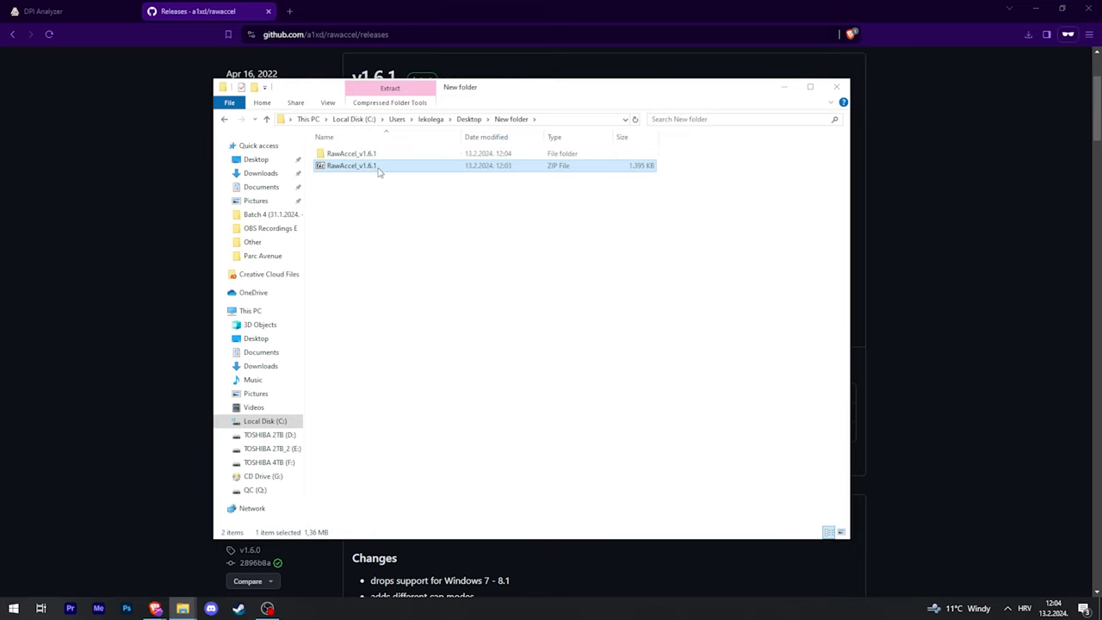
double_click(378, 155)
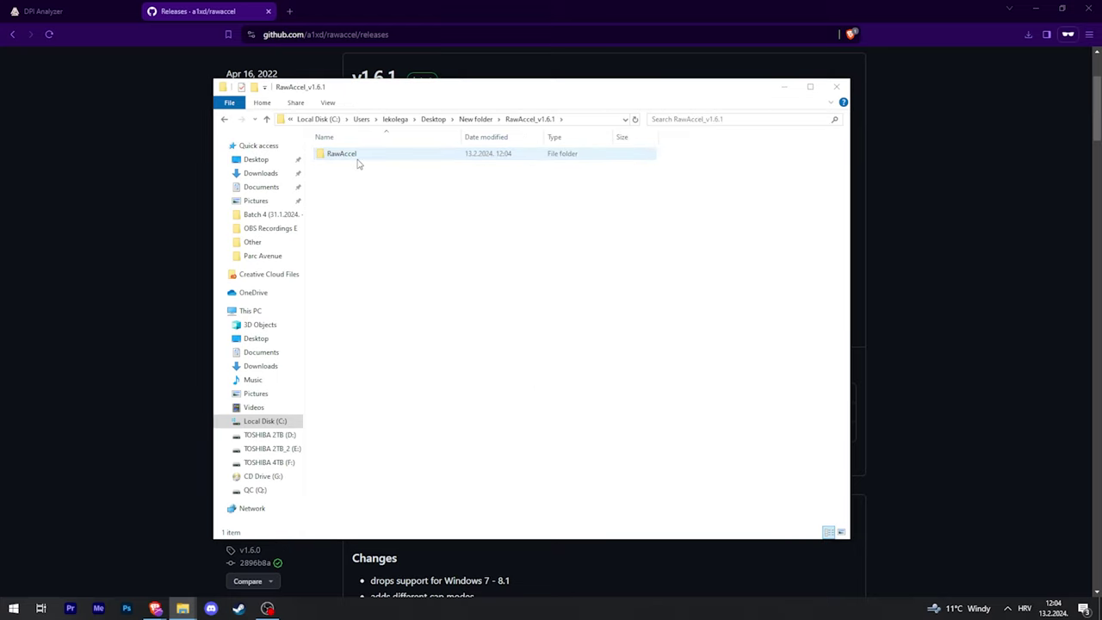
double_click(354, 159)
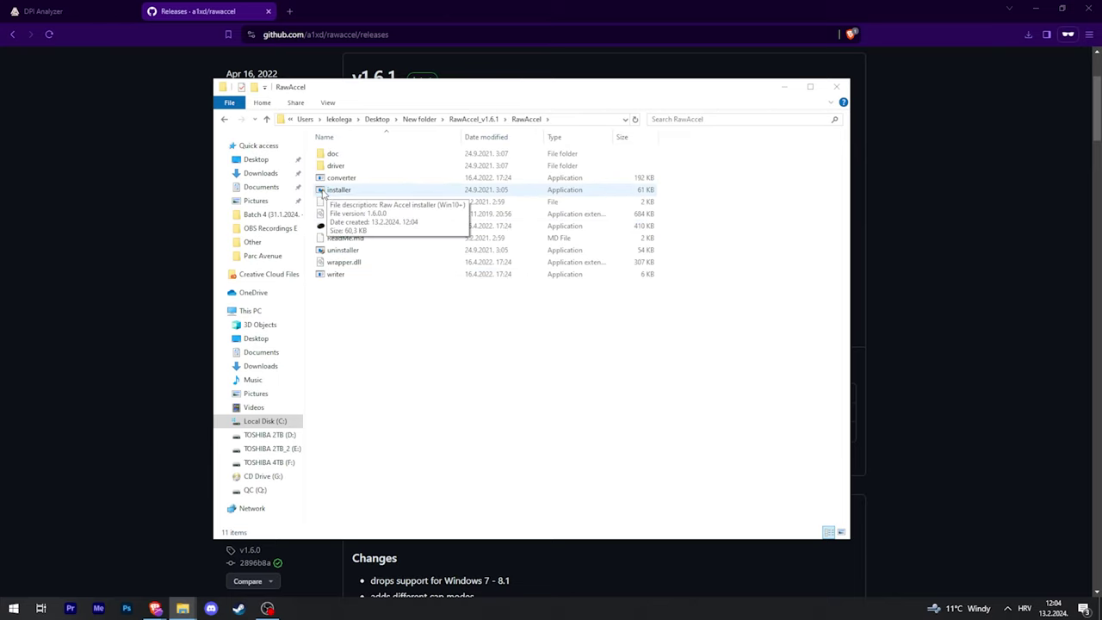
Step: Run the Raw Accel installer and close its console once install completes
click(322, 191)
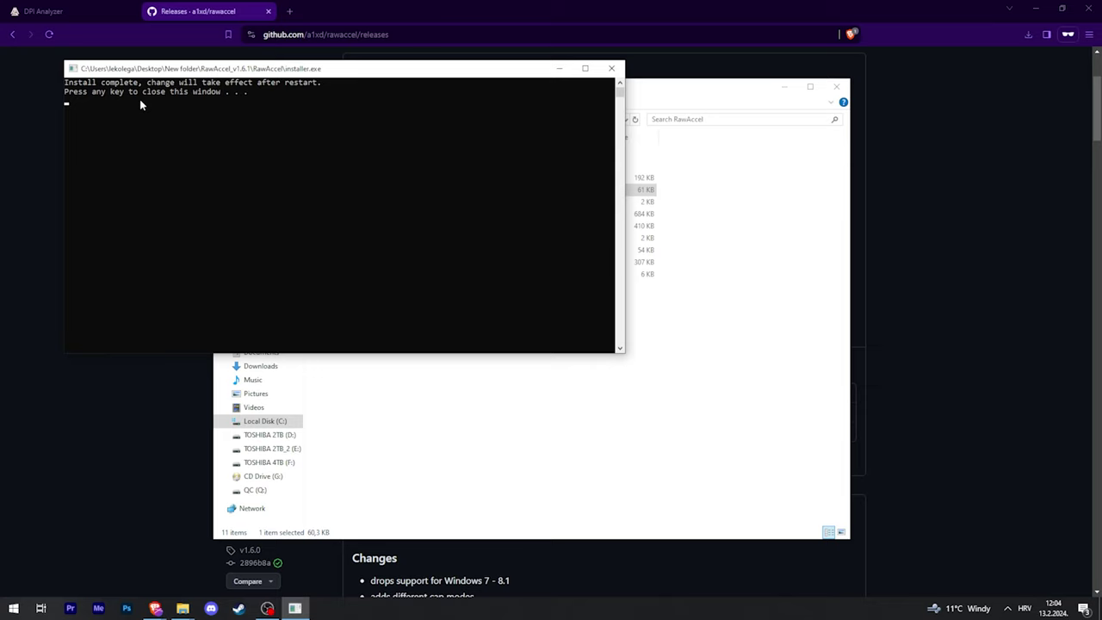
click(277, 137)
click(310, 158)
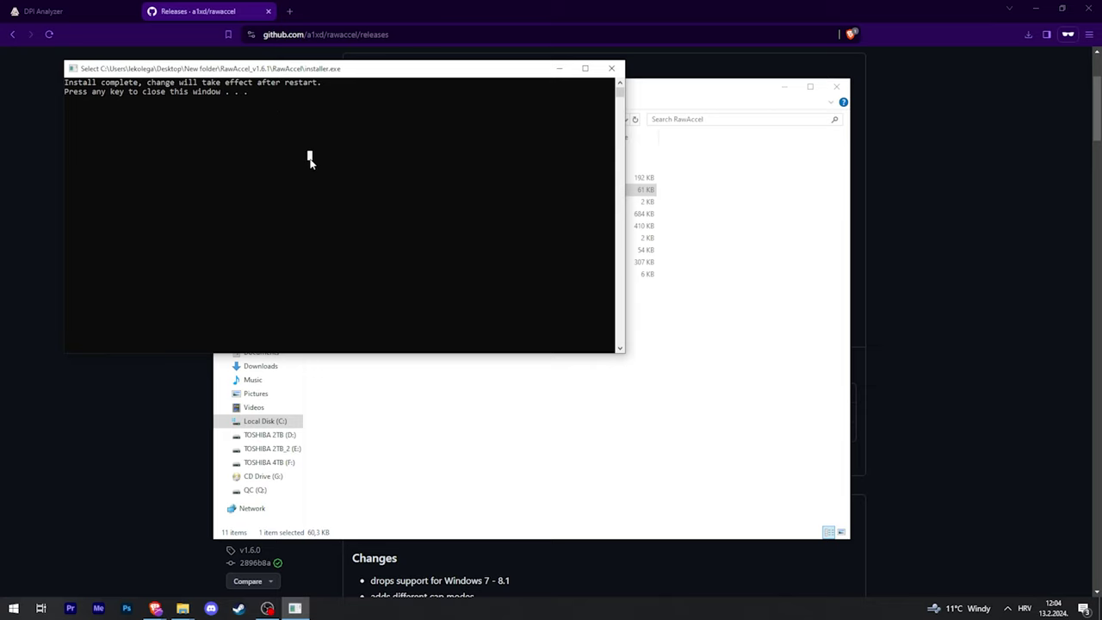
key(Return)
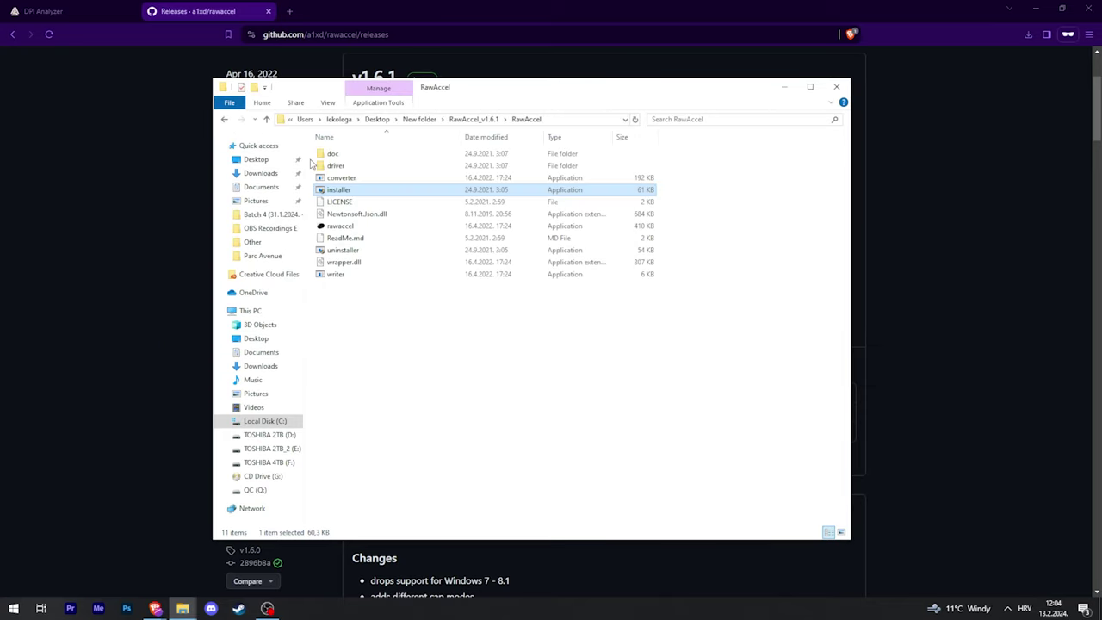
click(671, 342)
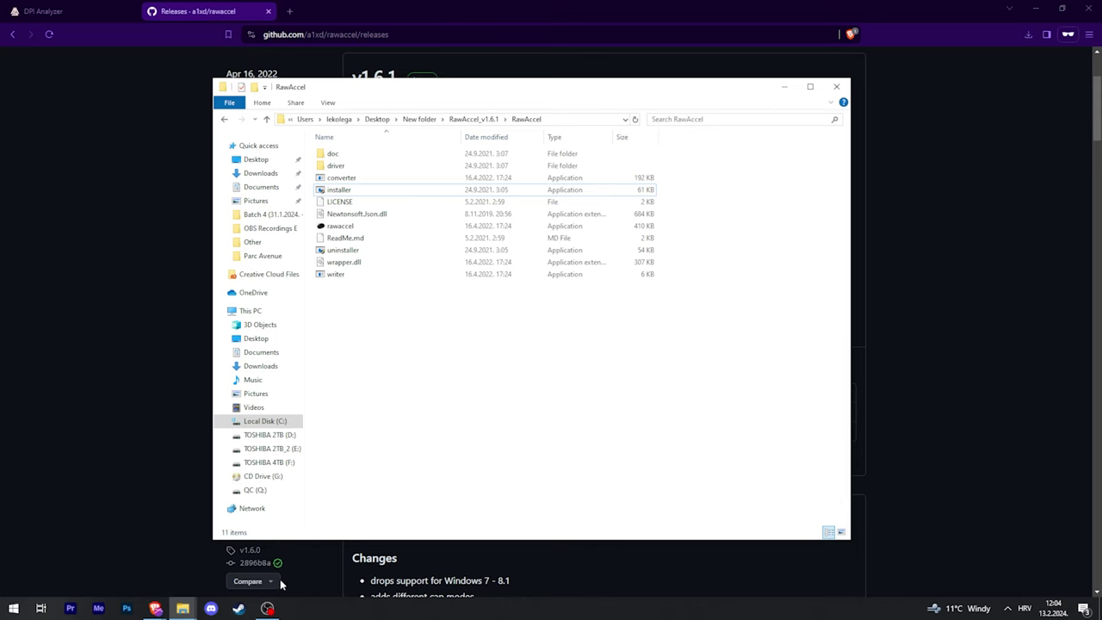
Step: Launch rawaccel.exe from the RawAccel folder, showing sensitivity multiplier 1
click(14, 608)
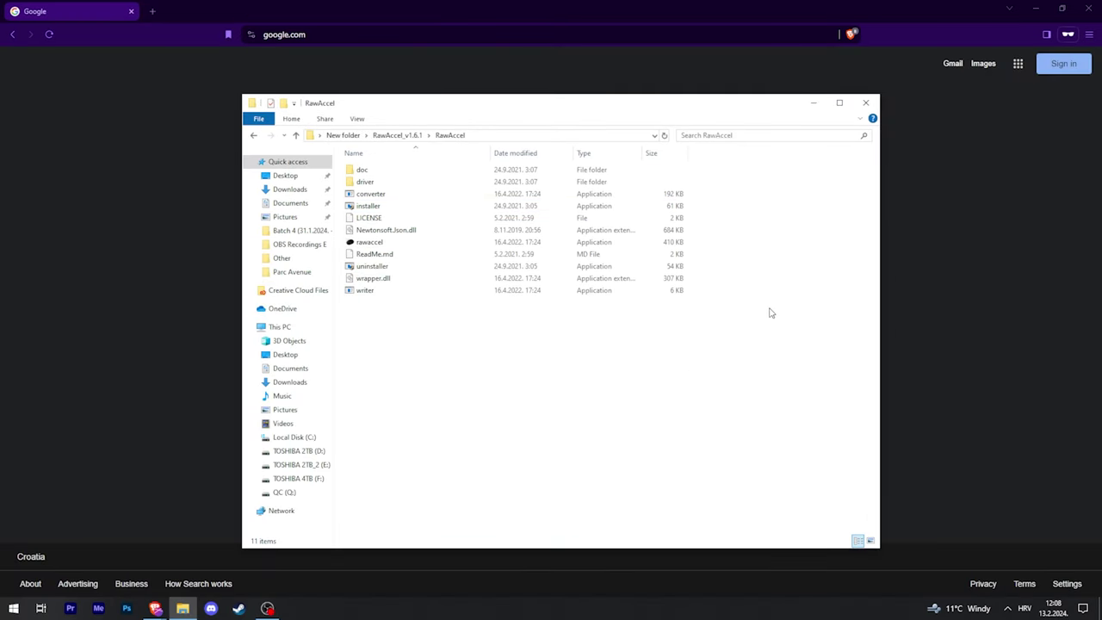
click(370, 244)
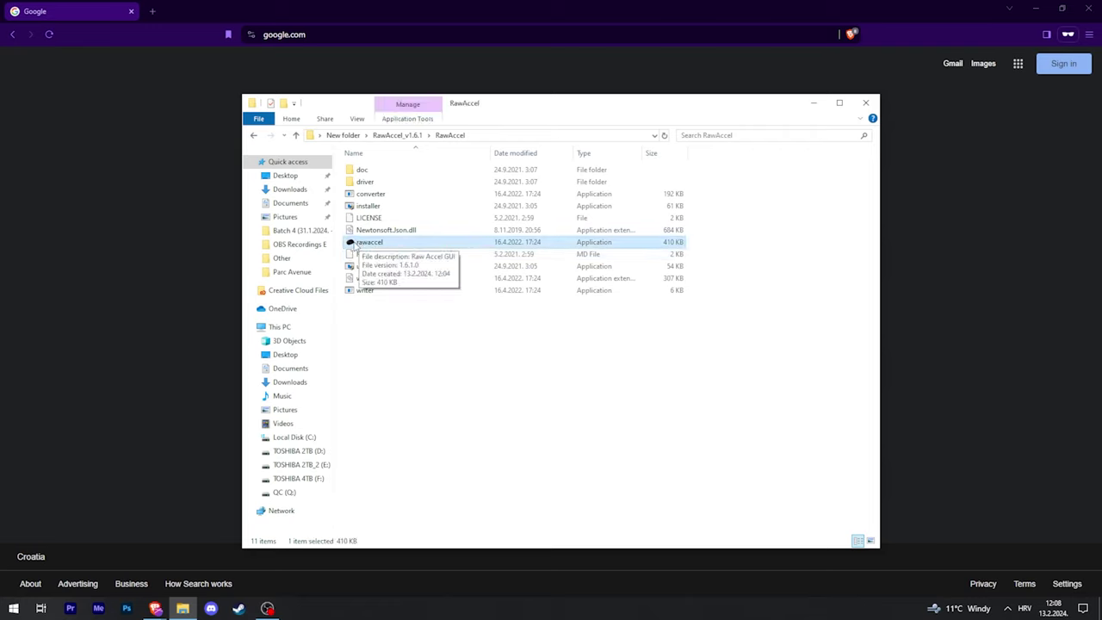
double_click(362, 243)
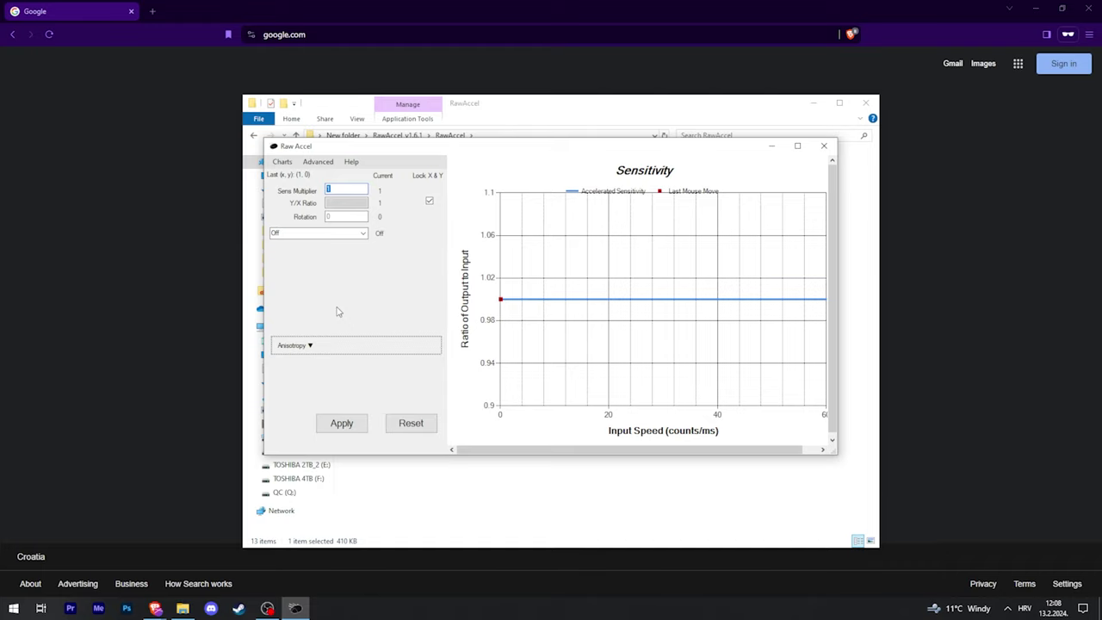
Step: Open Calculator via 'calc' and compute 800 ÷ 400 = 2
key(super)
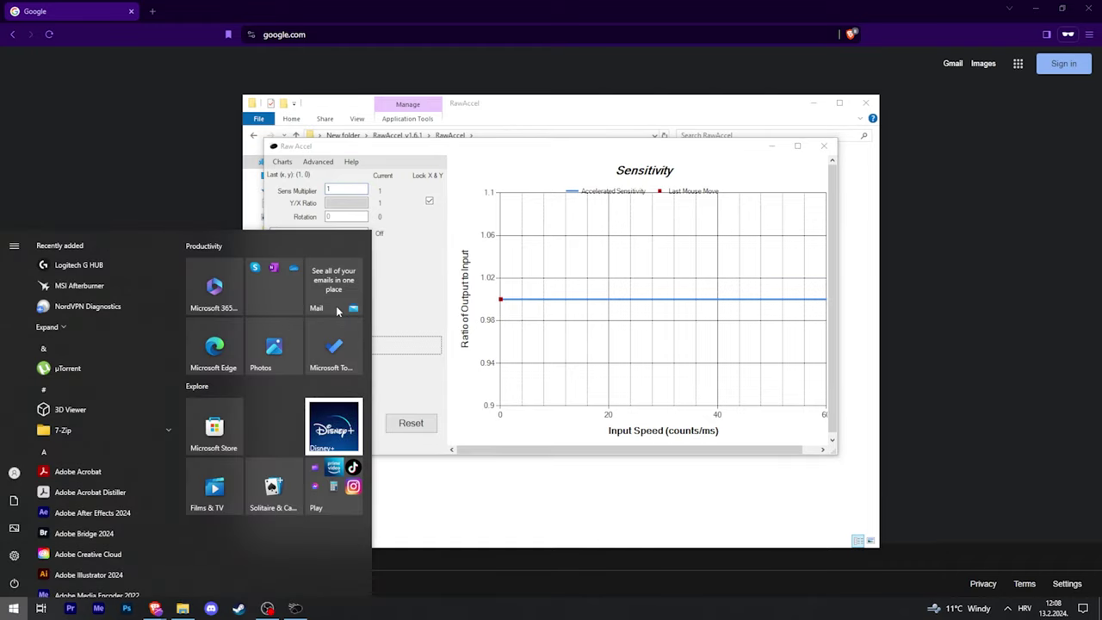
text(calc)
key(Return)
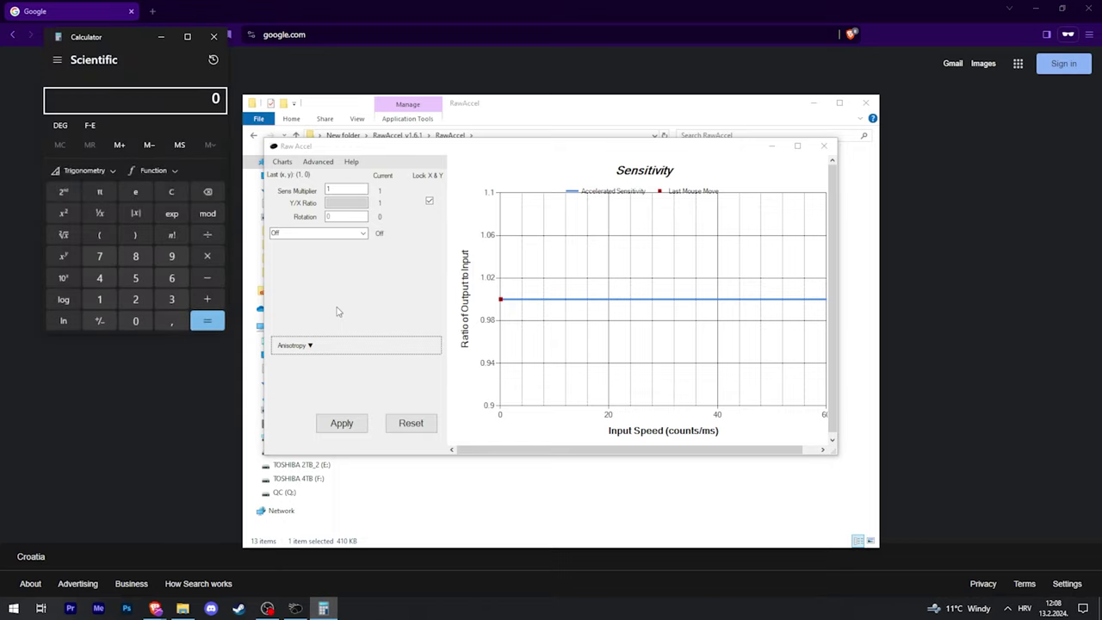
drag(128, 39, 614, 158)
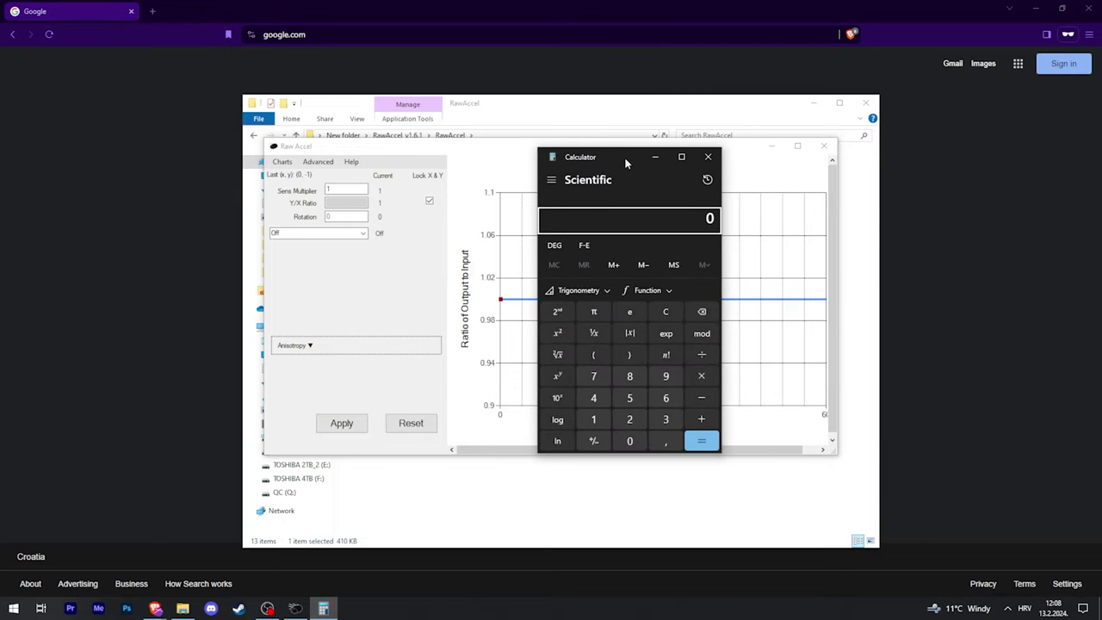
text(800)
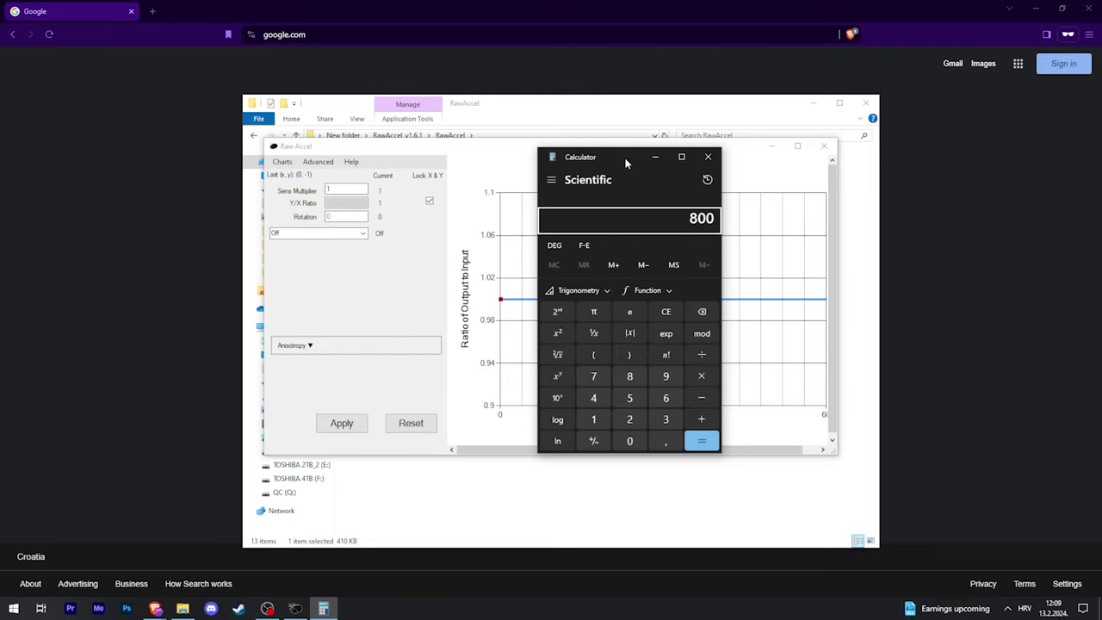
key(slash)
text(400)
key(Return)
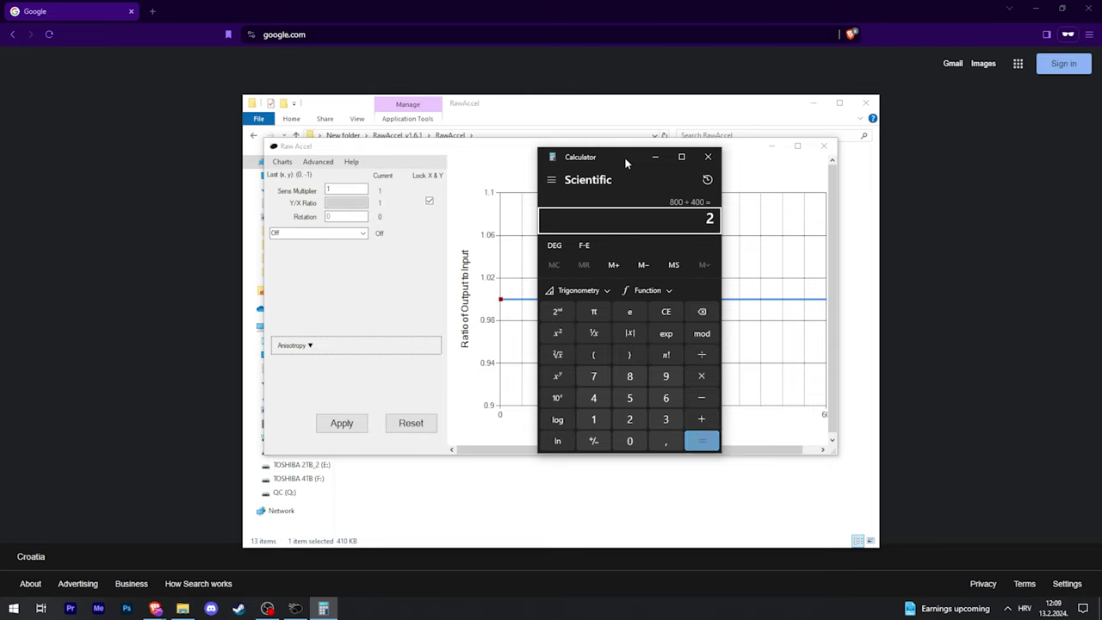
Step: Enter 2 as Raw Accel's Sens Multiplier and apply it, flattening the sensitivity chart at 2
click(296, 190)
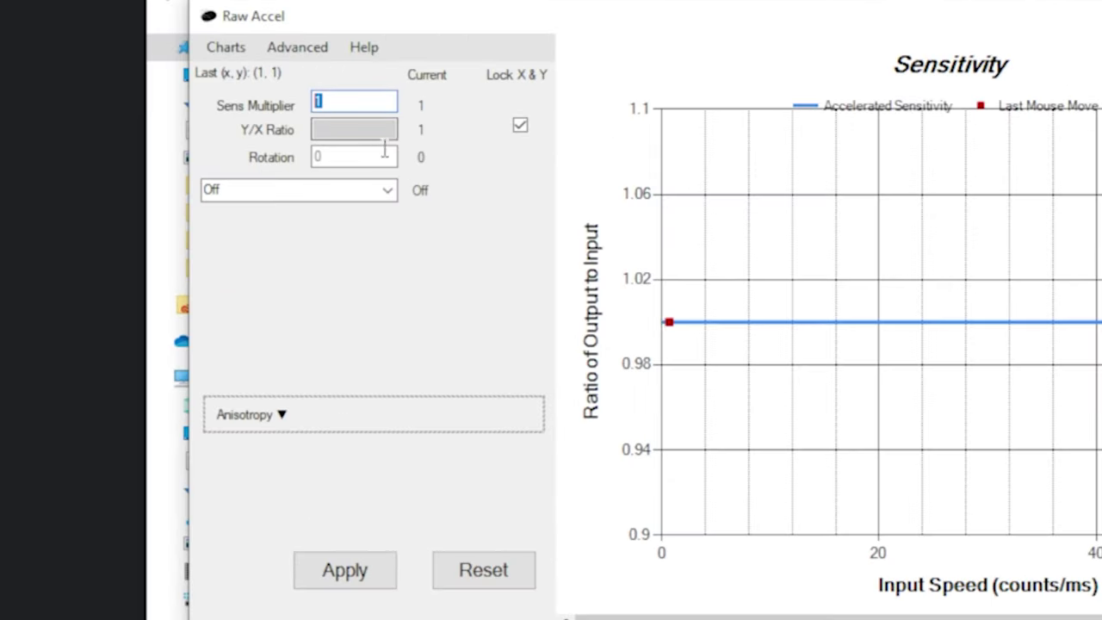
text(2)
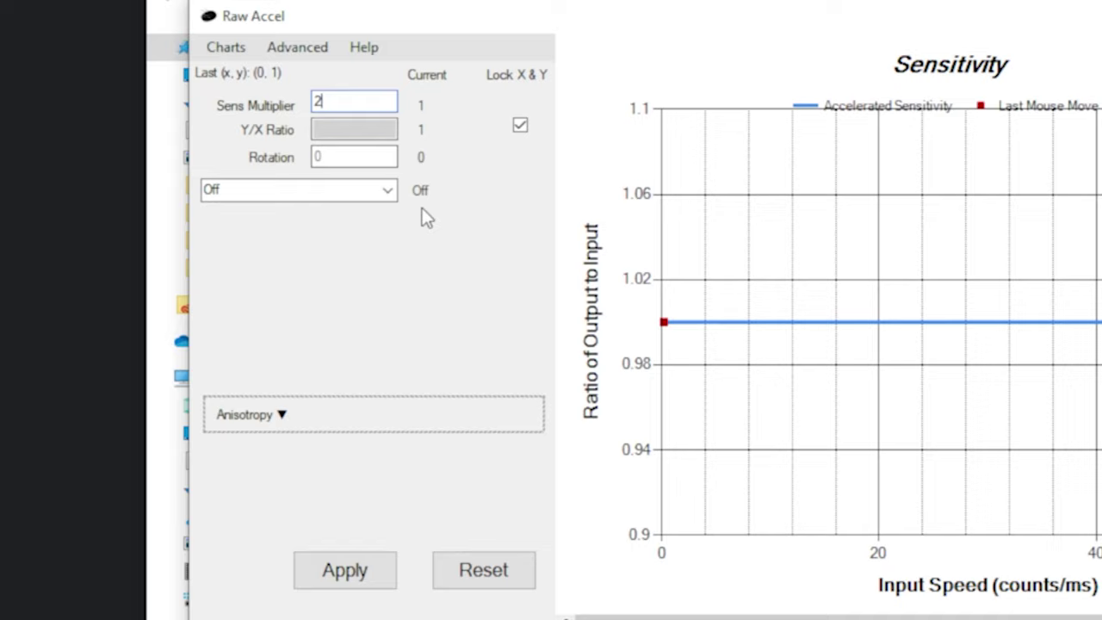
click(365, 578)
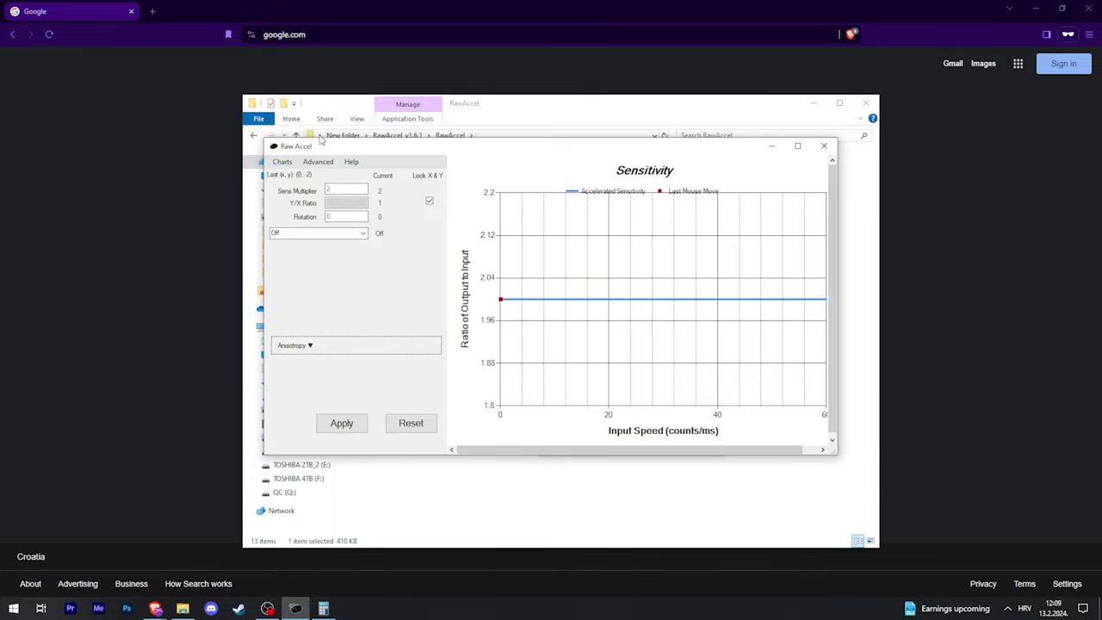
drag(324, 151, 331, 155)
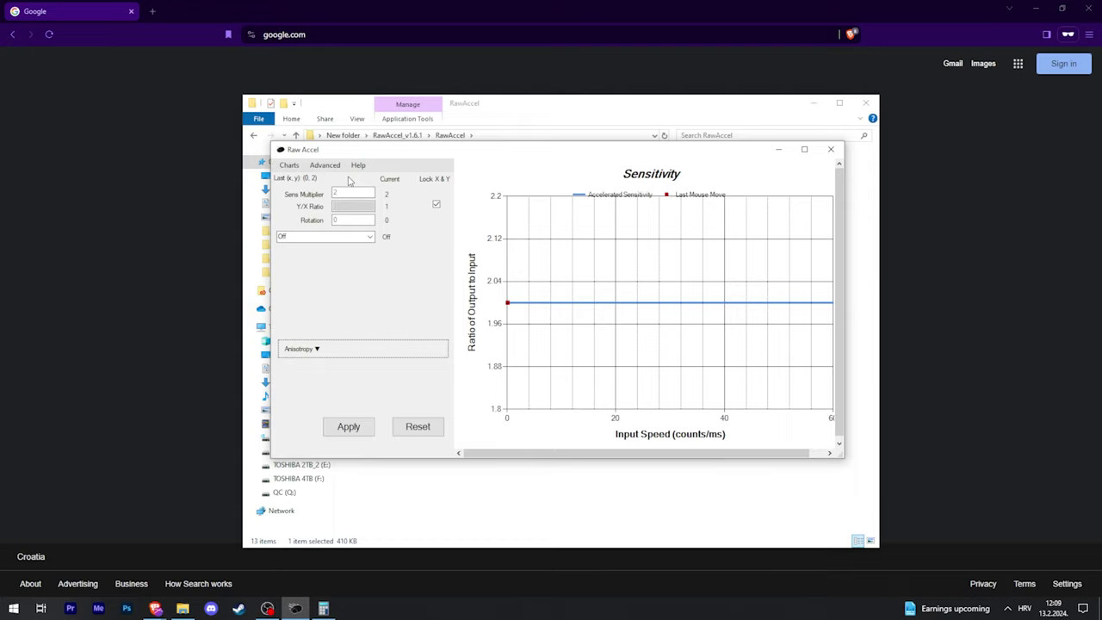
click(349, 425)
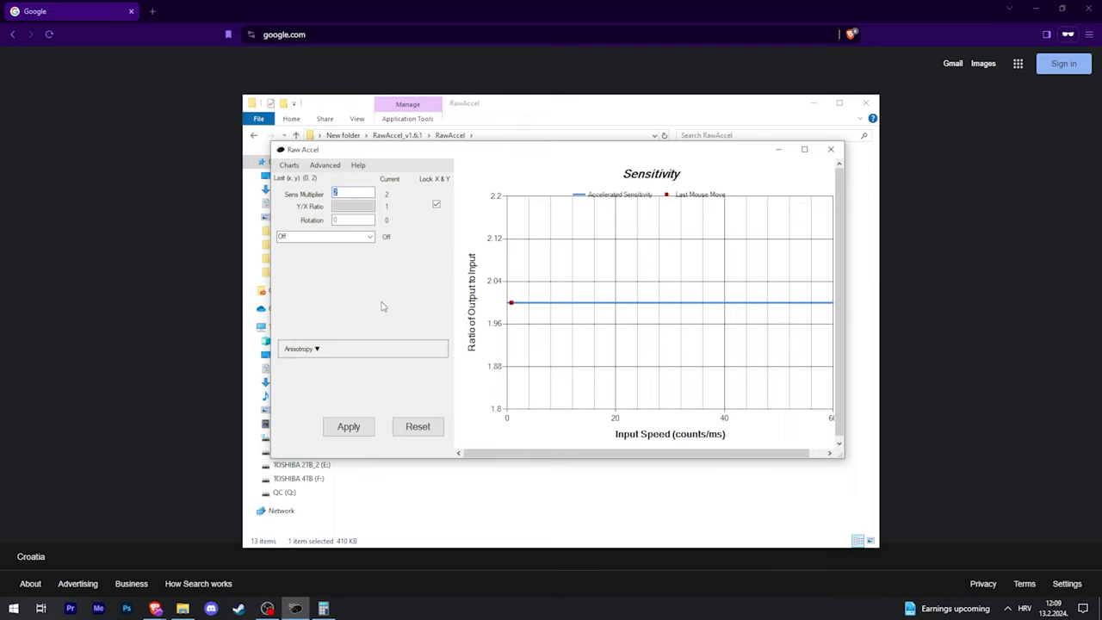